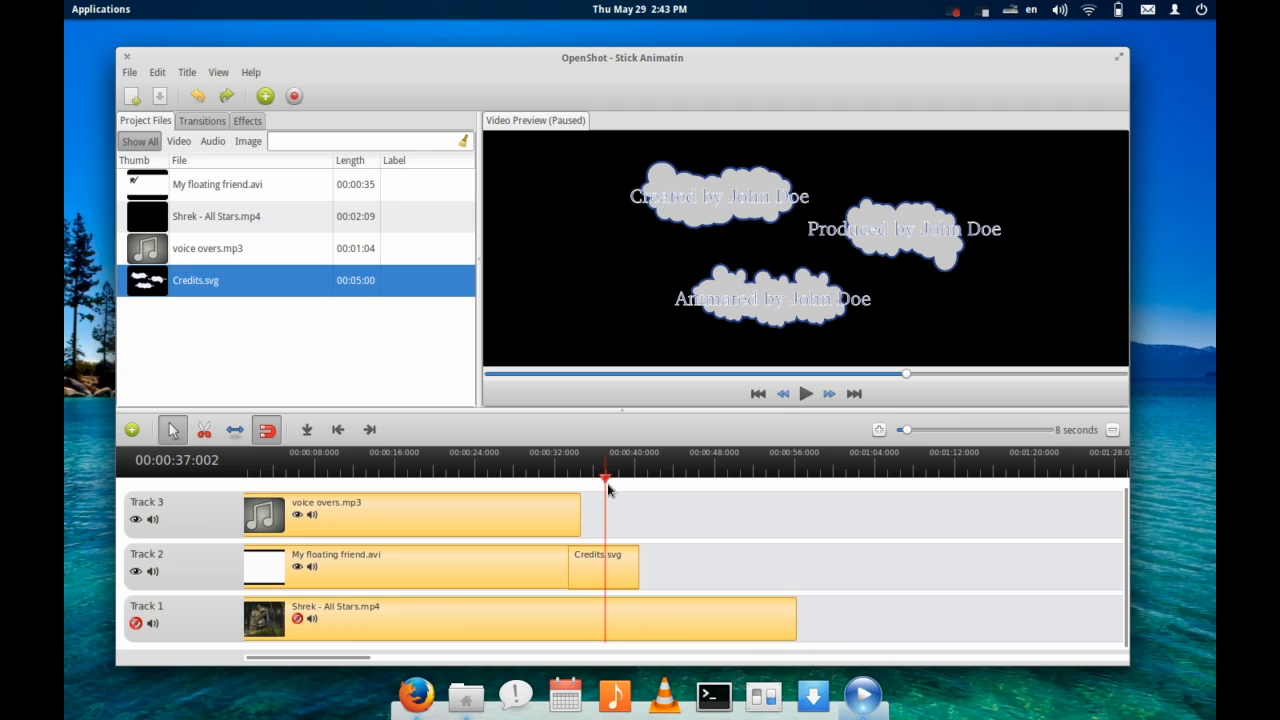
# - Play back the Credits.svg section of the timeline from about 33 seconds
pyautogui.moveTo(605, 478); pyautogui.dragTo(568, 486)
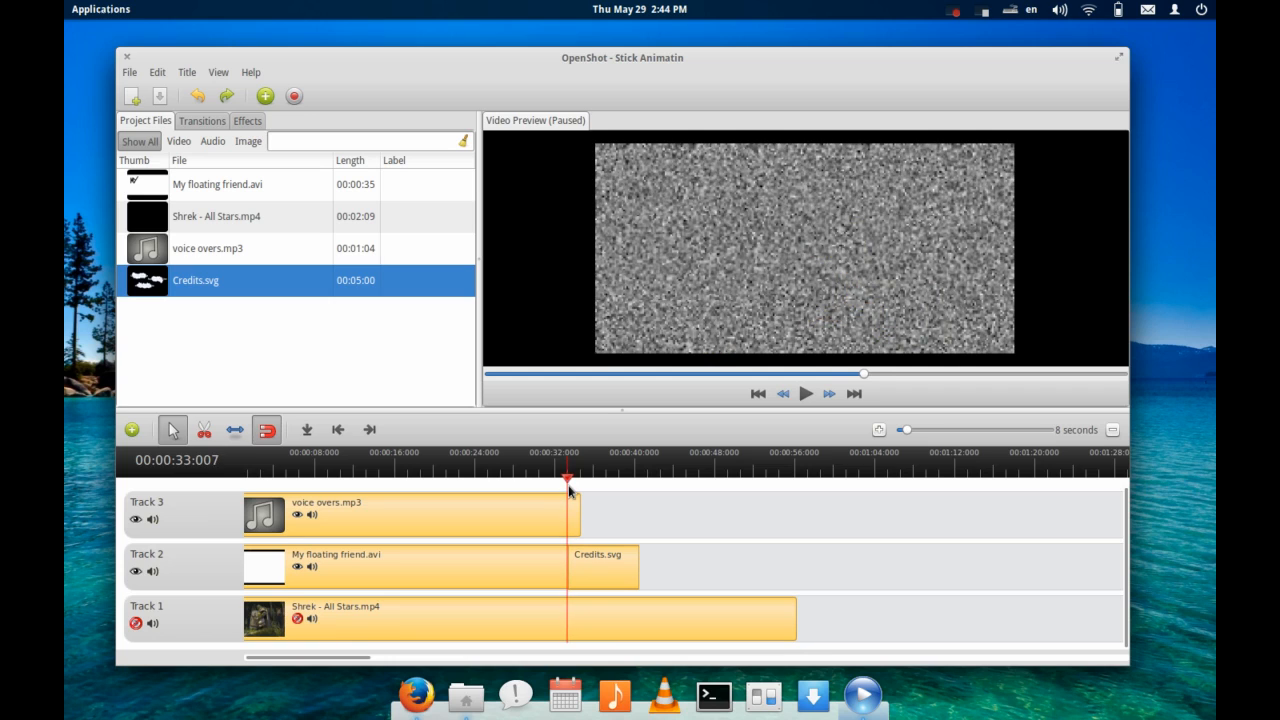
pyautogui.press('space')
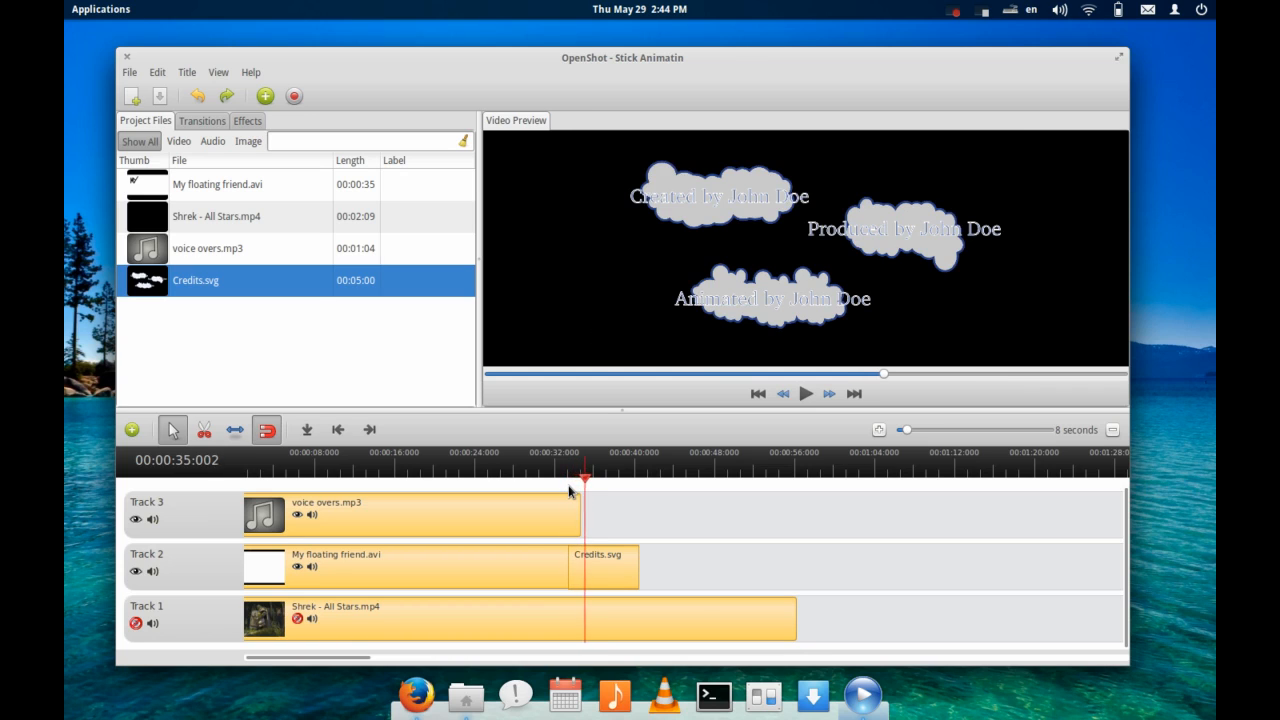
pyautogui.press('space')
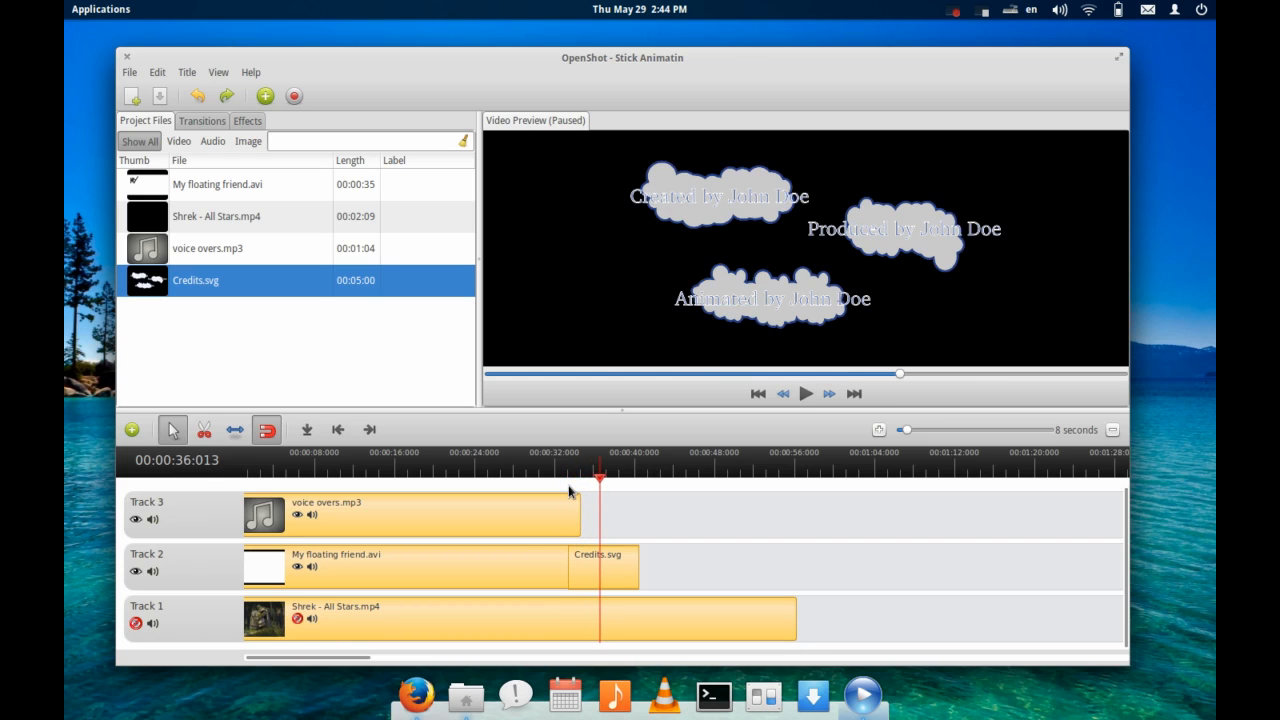
# - Apply the Left to Right animation to the Credits.svg clip on Track 2 and preview it from about 34 seconds
pyautogui.rightClick(606, 562)
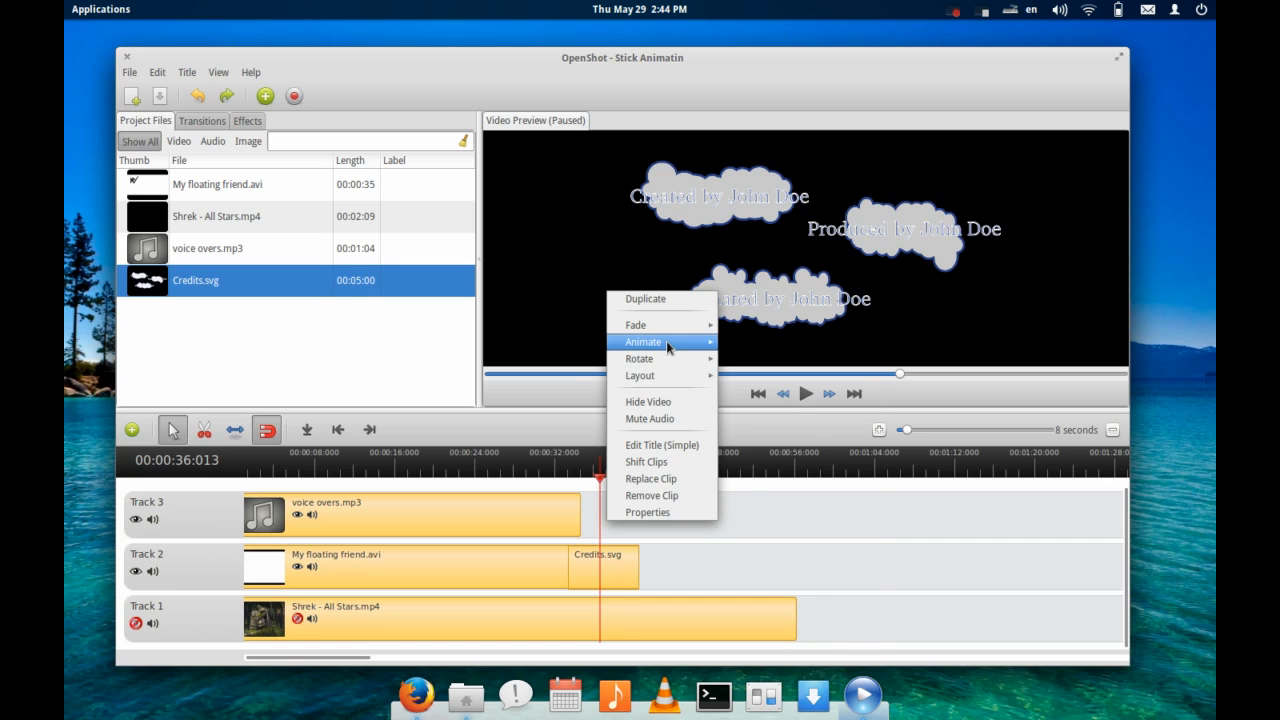
pyautogui.moveTo(668, 347)
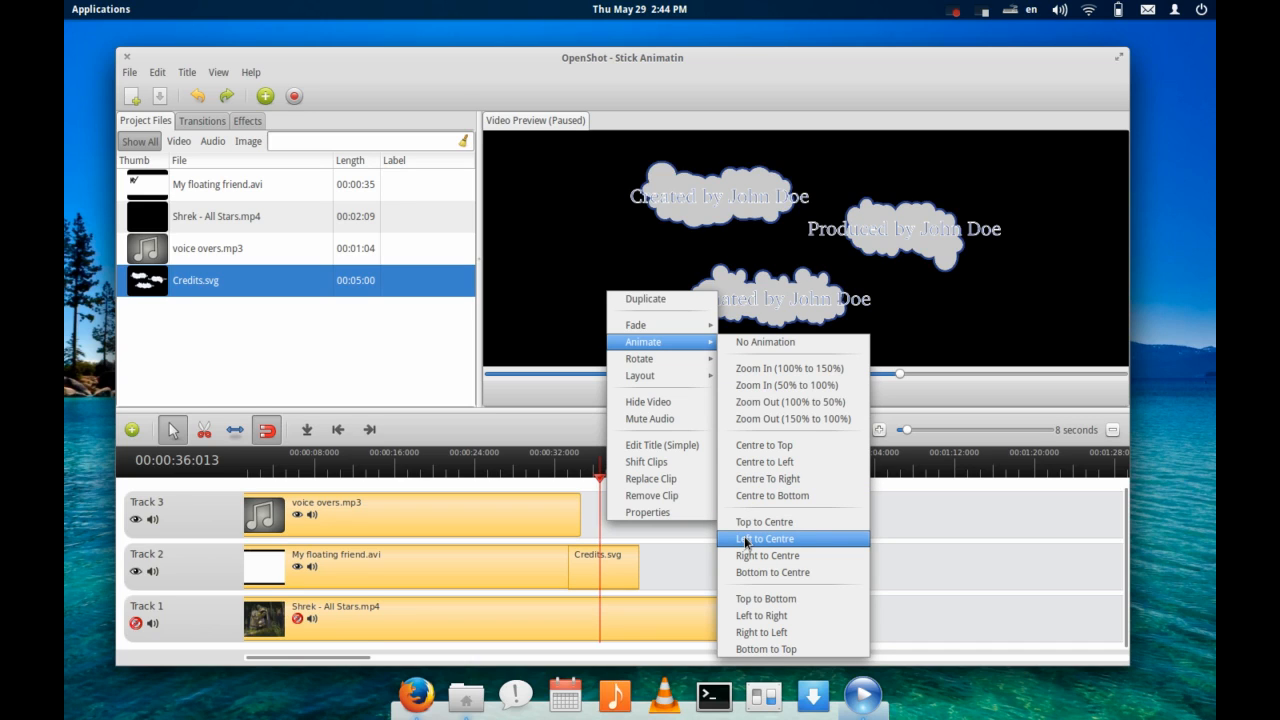
pyautogui.click(752, 616)
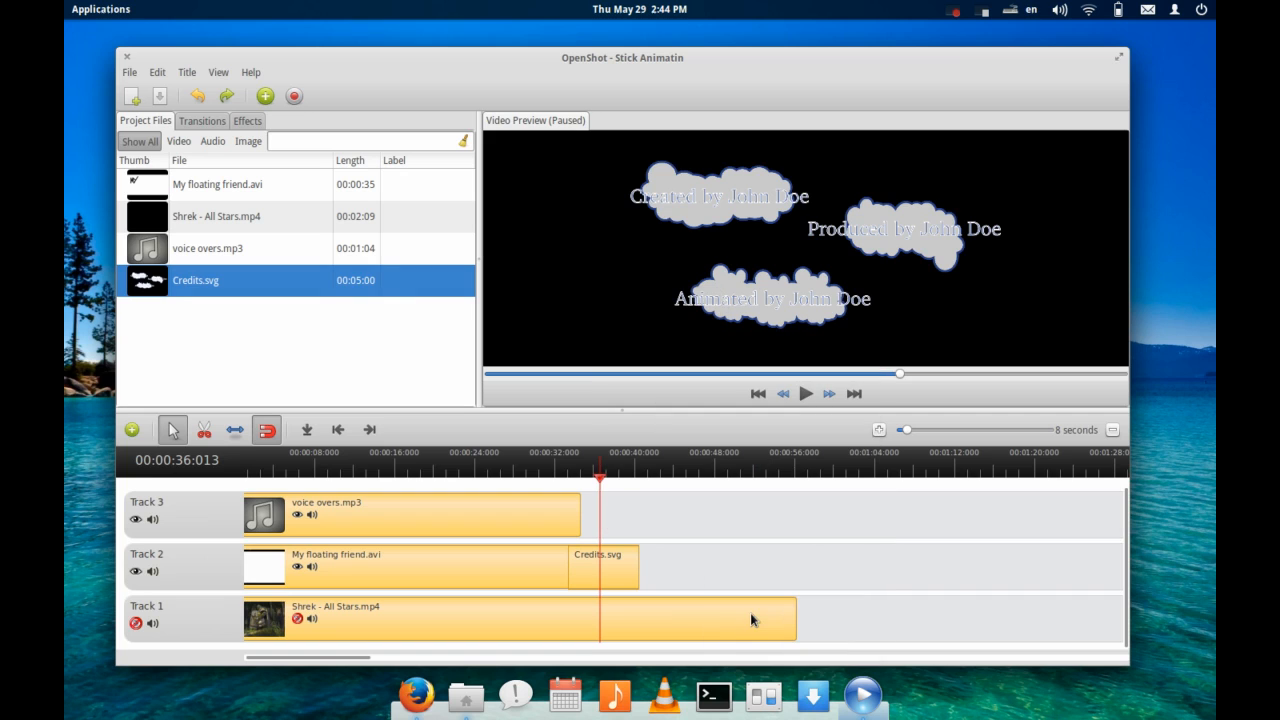
pyautogui.moveTo(600, 480); pyautogui.dragTo(575, 492)
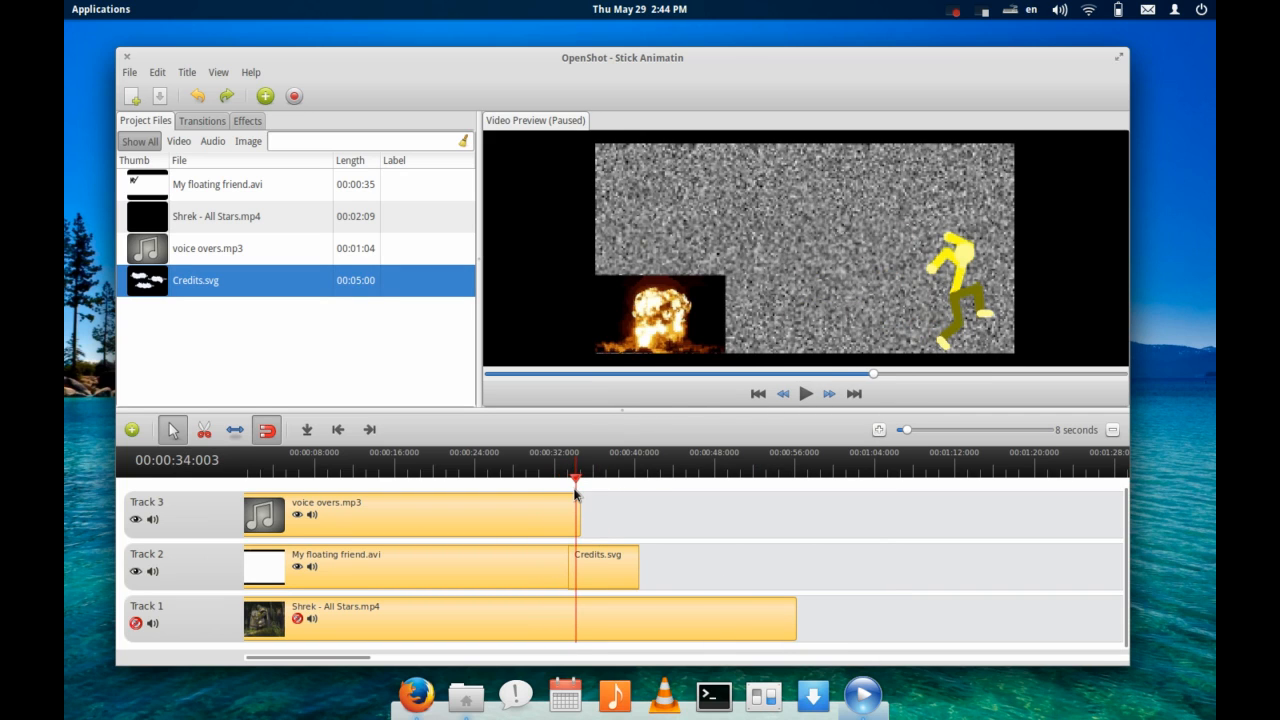
pyautogui.press('space')
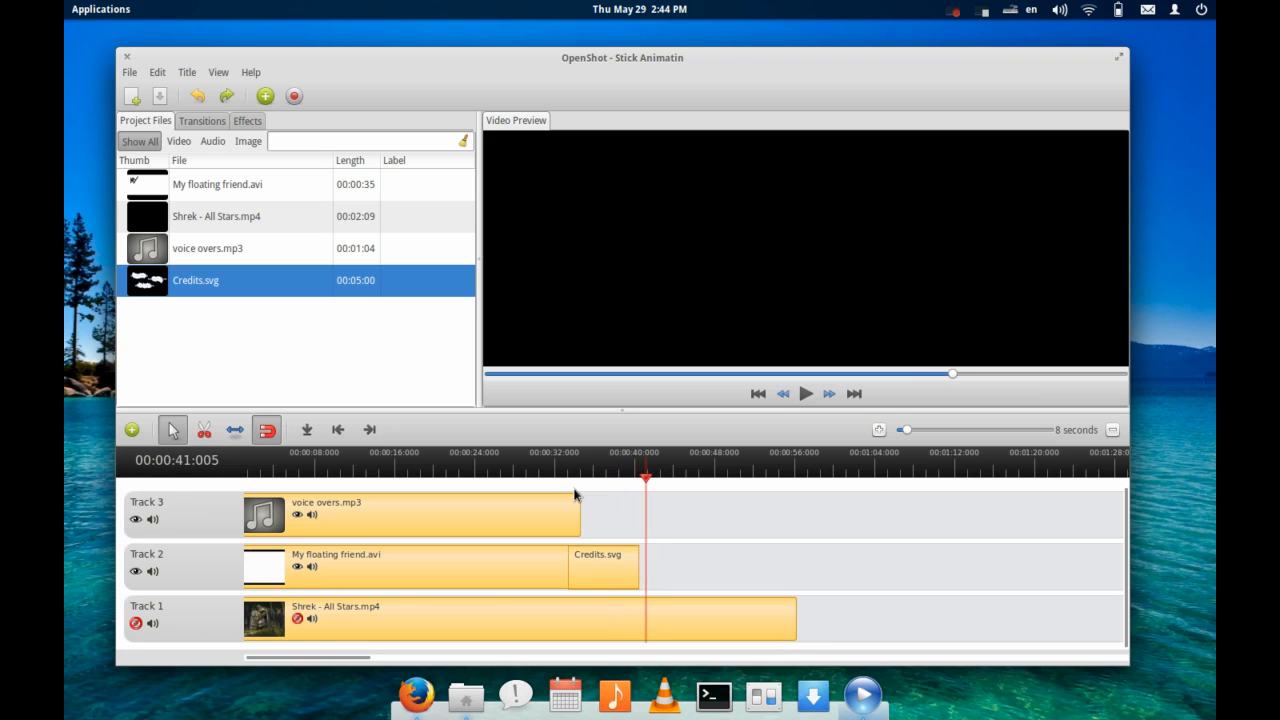
pyautogui.press('space')
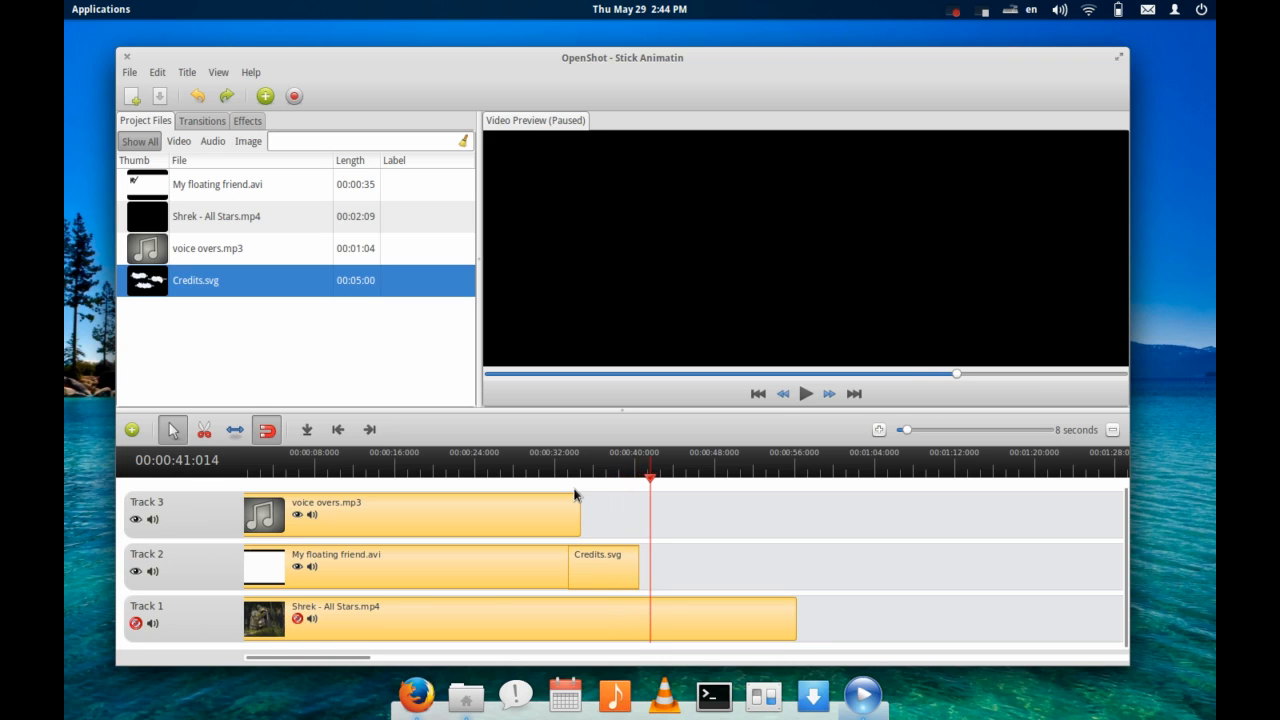
# - Apply the Top to Bottom animation to the Credits.svg clip on Track 2 and preview it from about 33 seconds
pyautogui.rightClick(606, 560)
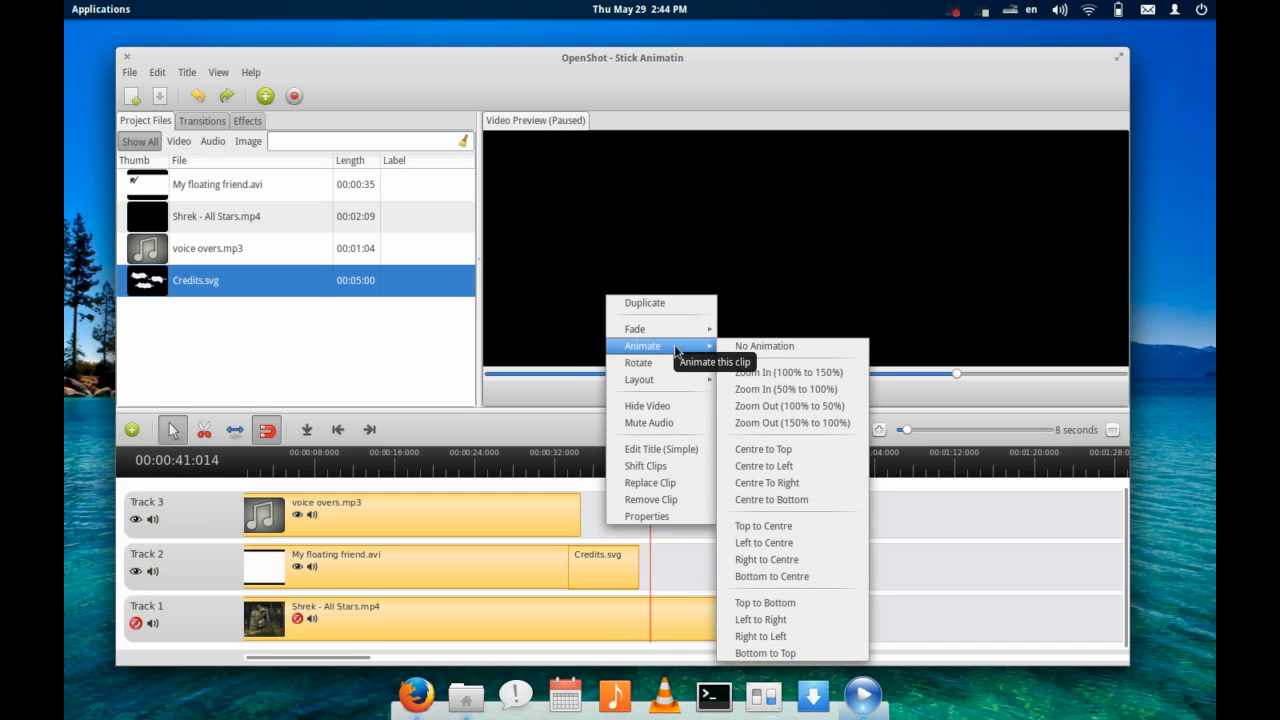
pyautogui.click(763, 605)
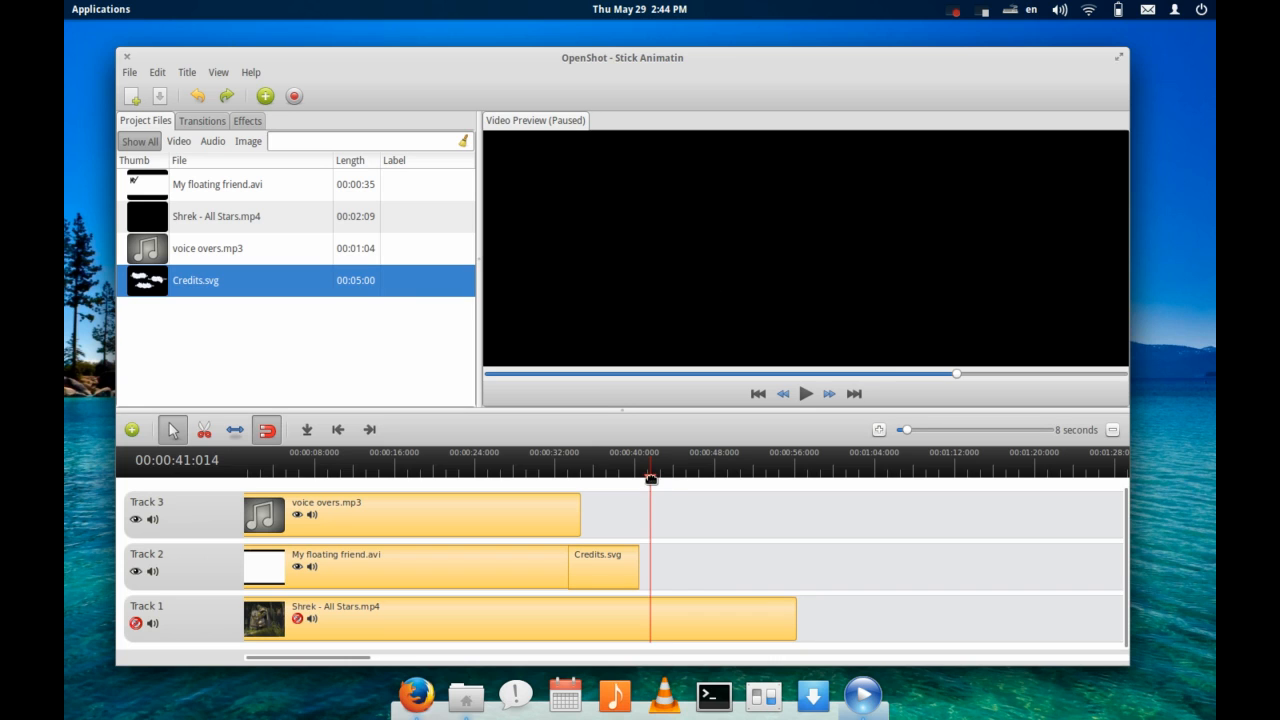
pyautogui.moveTo(651, 484); pyautogui.dragTo(568, 497)
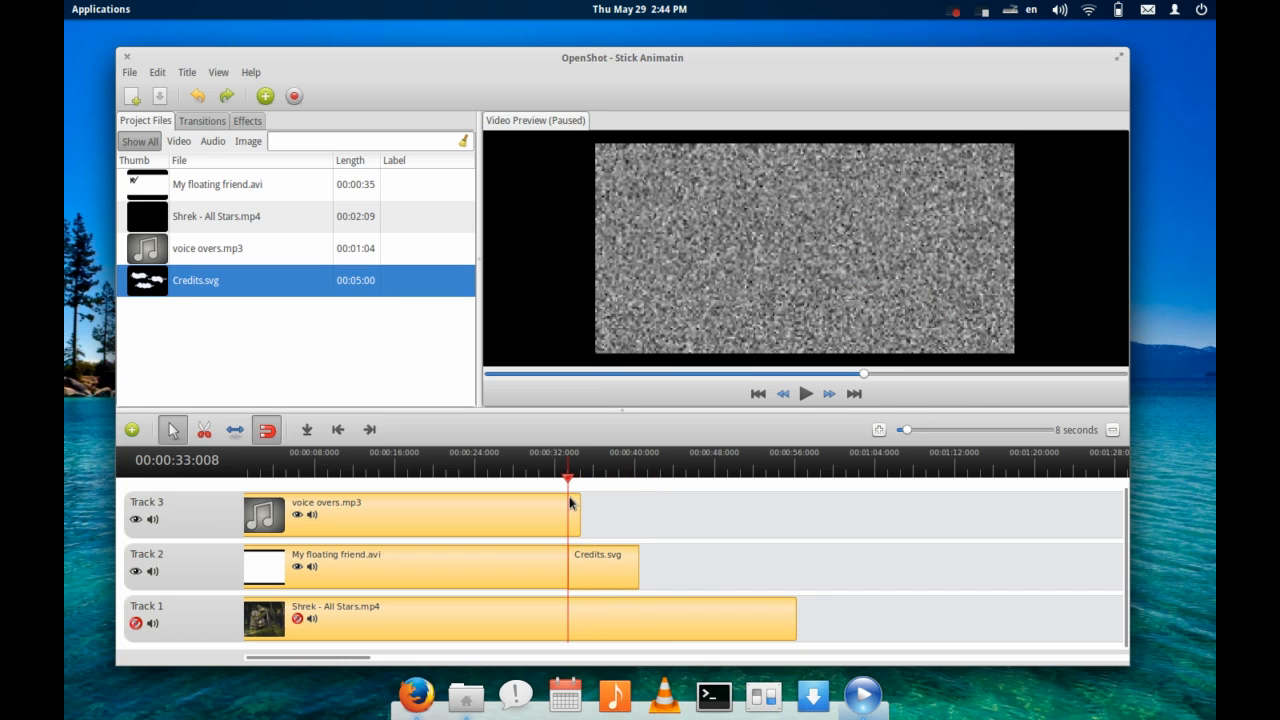
pyautogui.press('space')
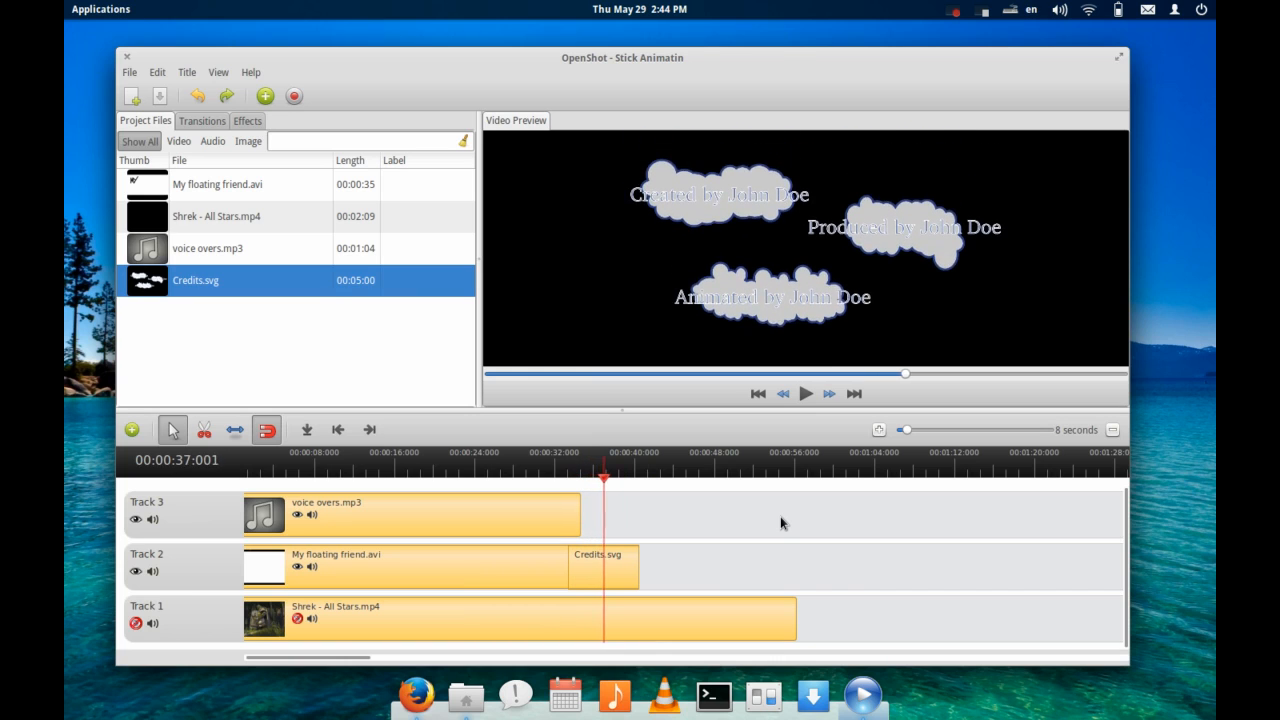
pyautogui.press('space')
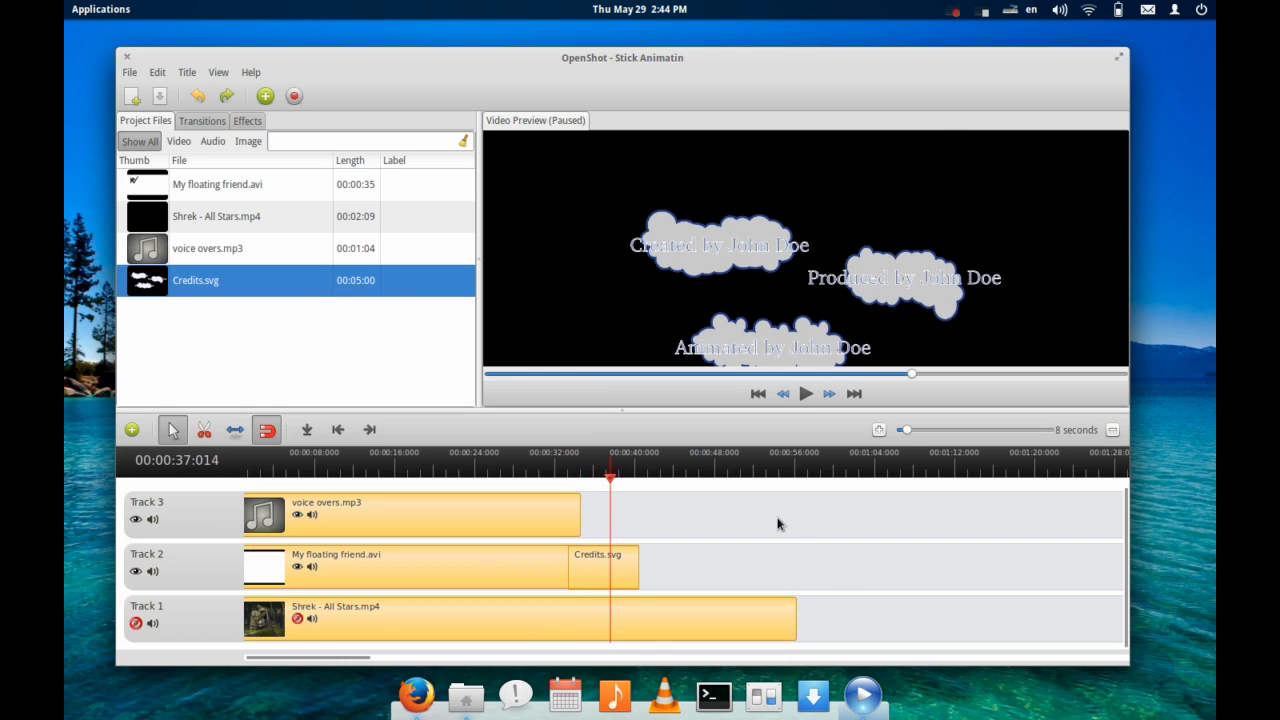
# - Position the playhead at about 20 seconds, in the scene with the green bomb
pyautogui.moveTo(611, 481); pyautogui.dragTo(335, 511)
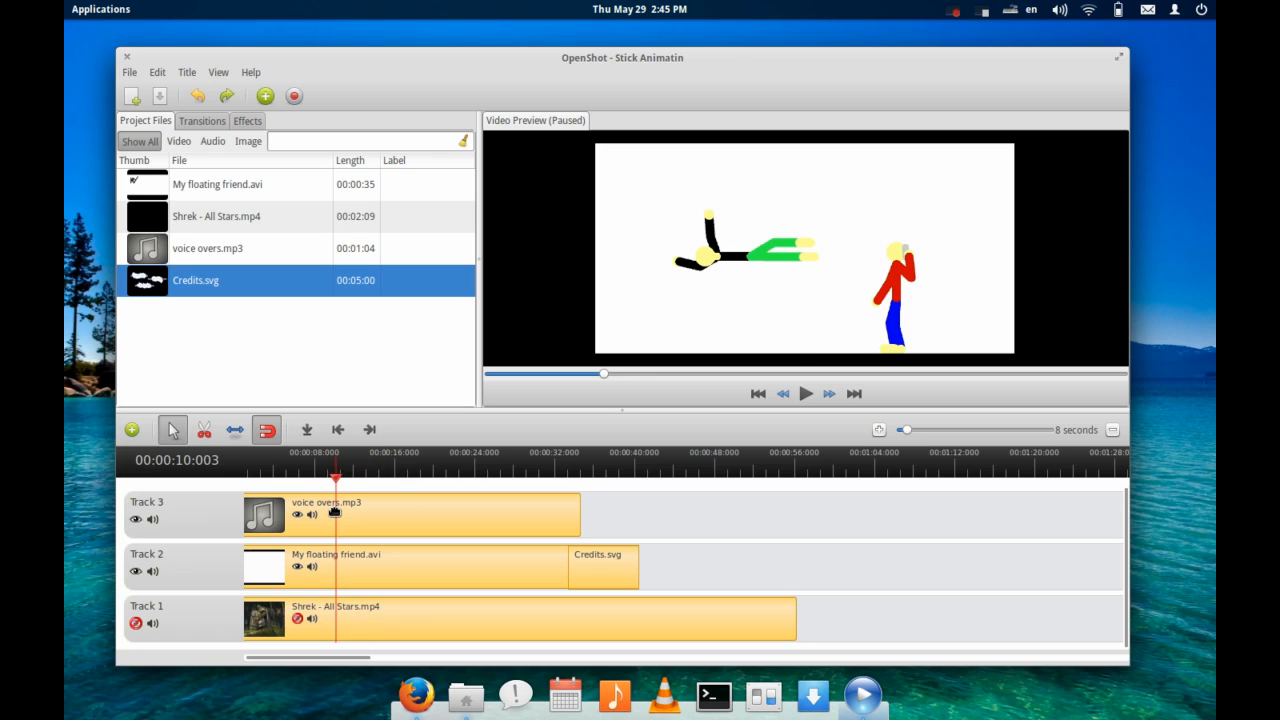
pyautogui.moveTo(335, 512); pyautogui.dragTo(436, 509)
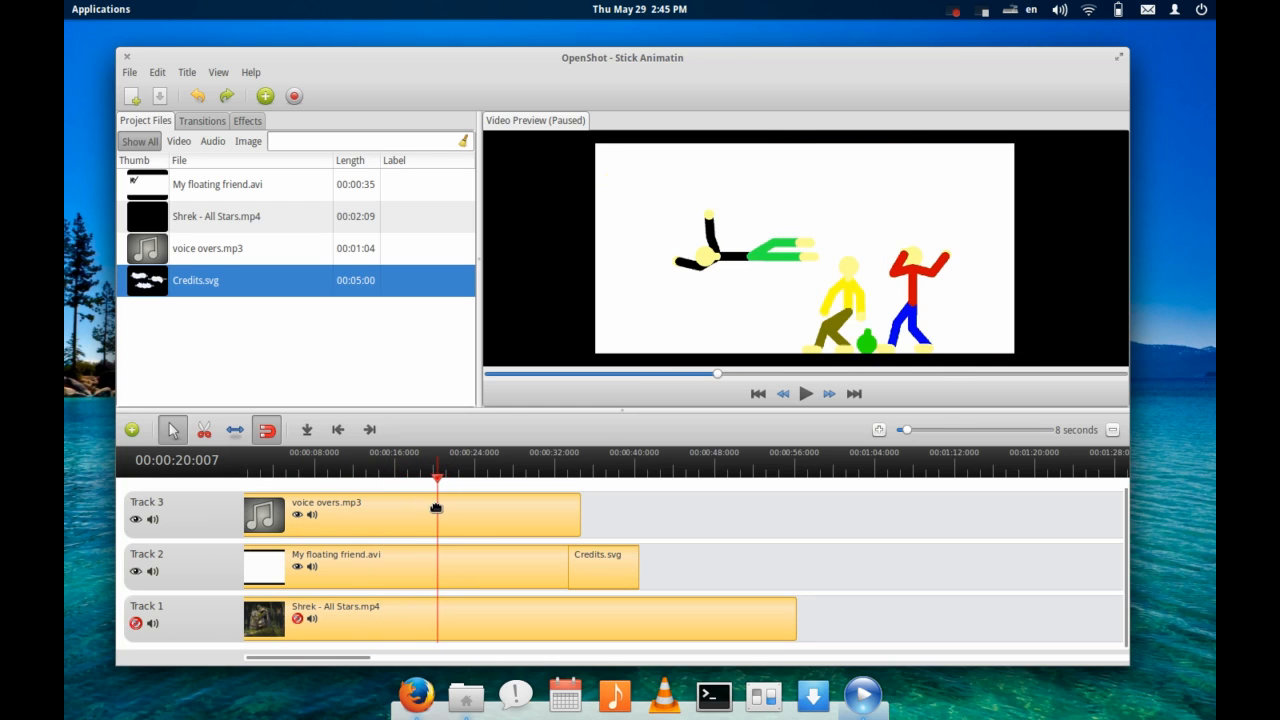
# - Switch to Firefox and listen to the Atomic Bomb effect in SoundBible's explosion sounds list
pyautogui.click(416, 693)
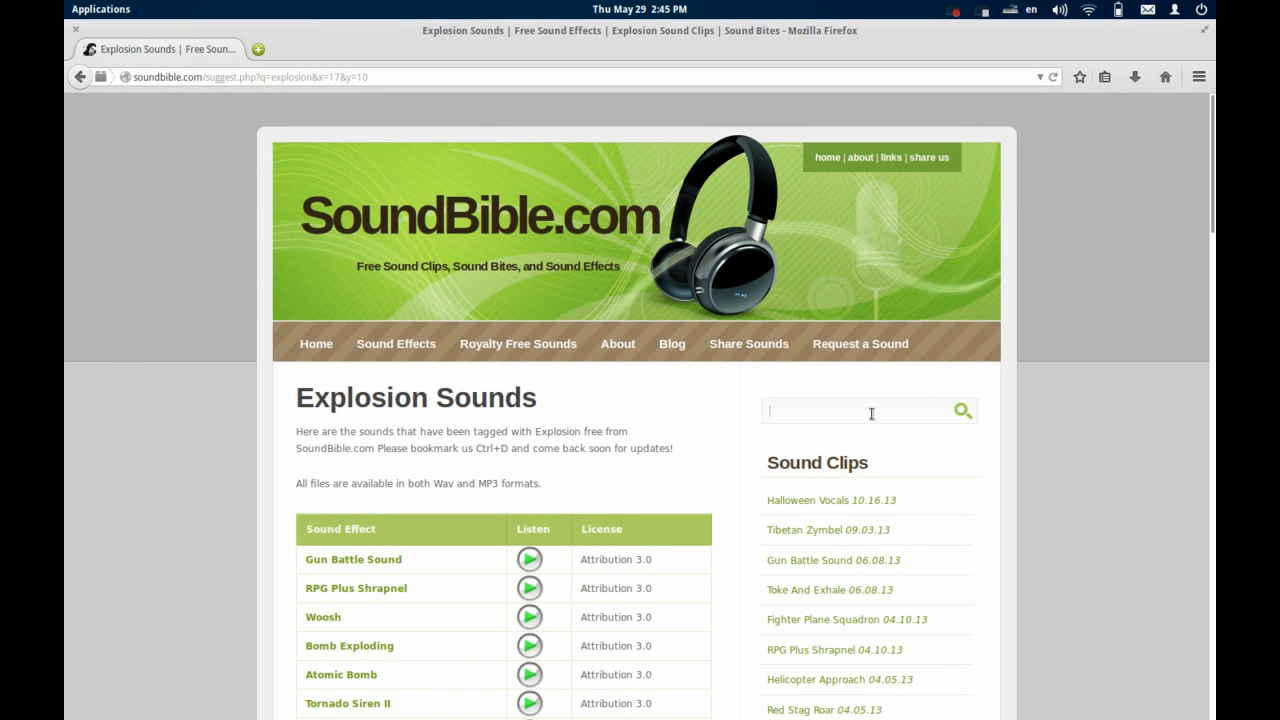
pyautogui.click(812, 411)
pyautogui.scroll(-5, 1099, 268)
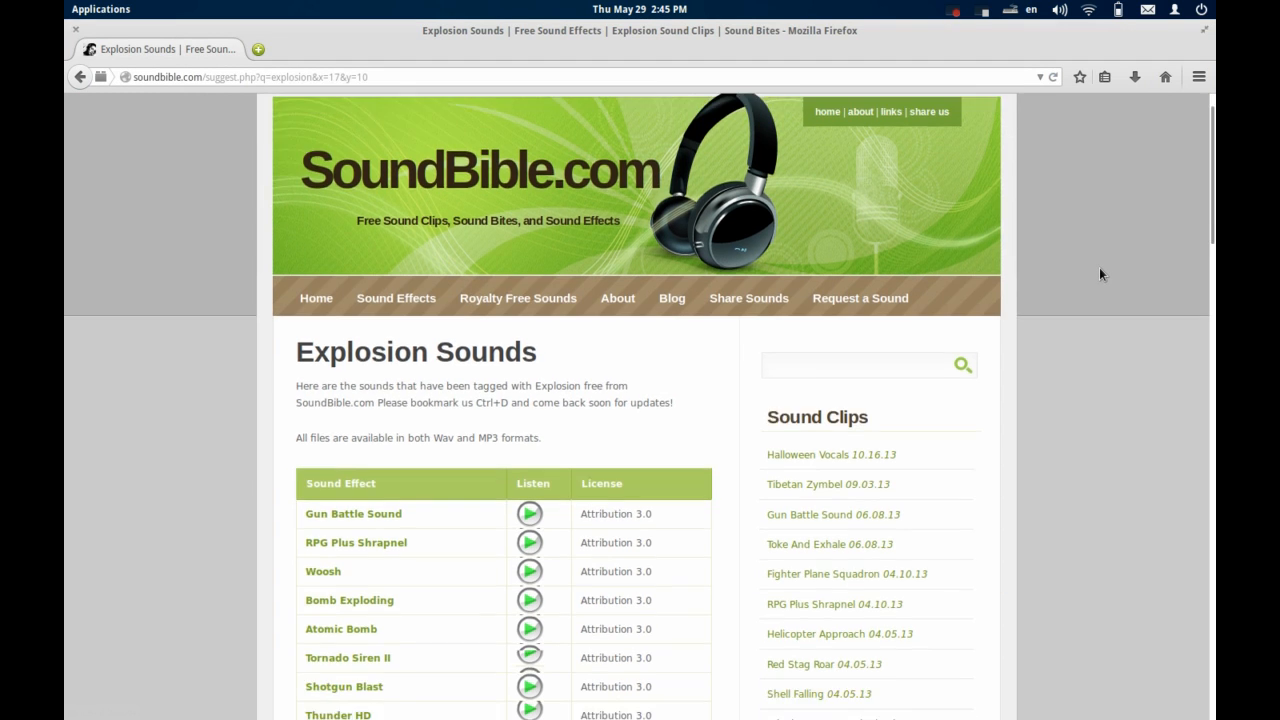
pyautogui.scroll(-2, 1099, 267)
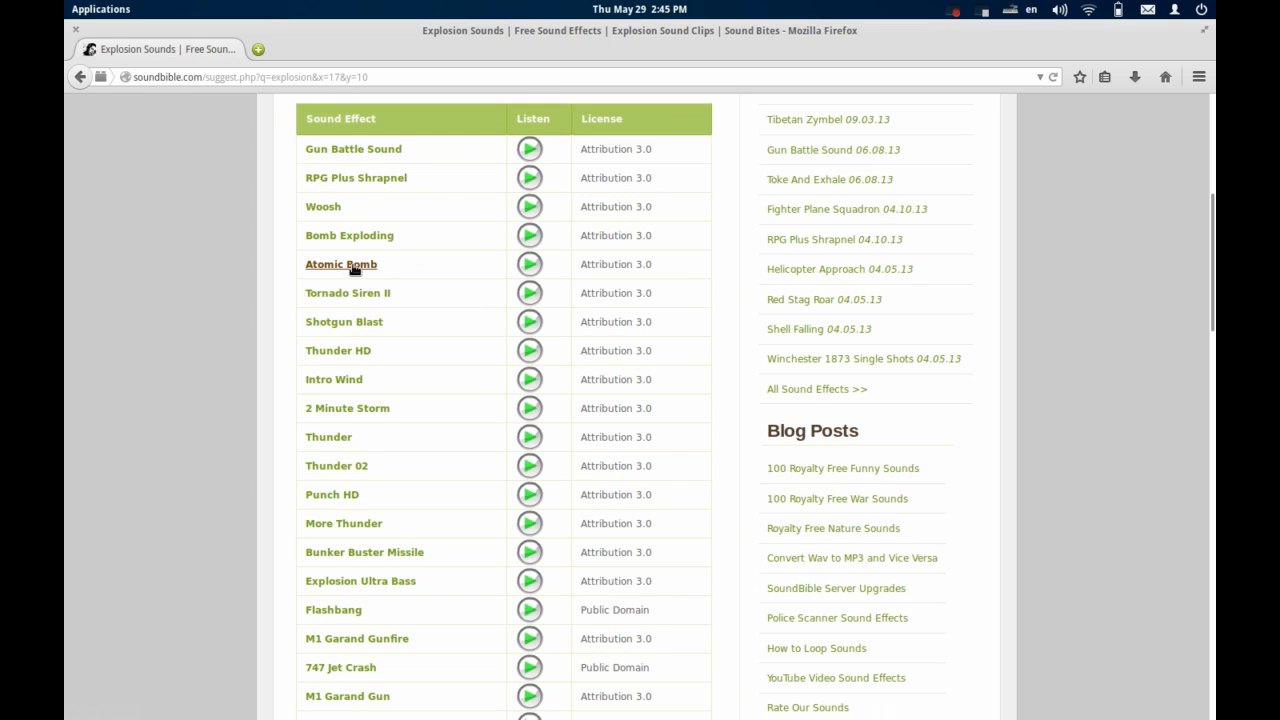
pyautogui.click(532, 266)
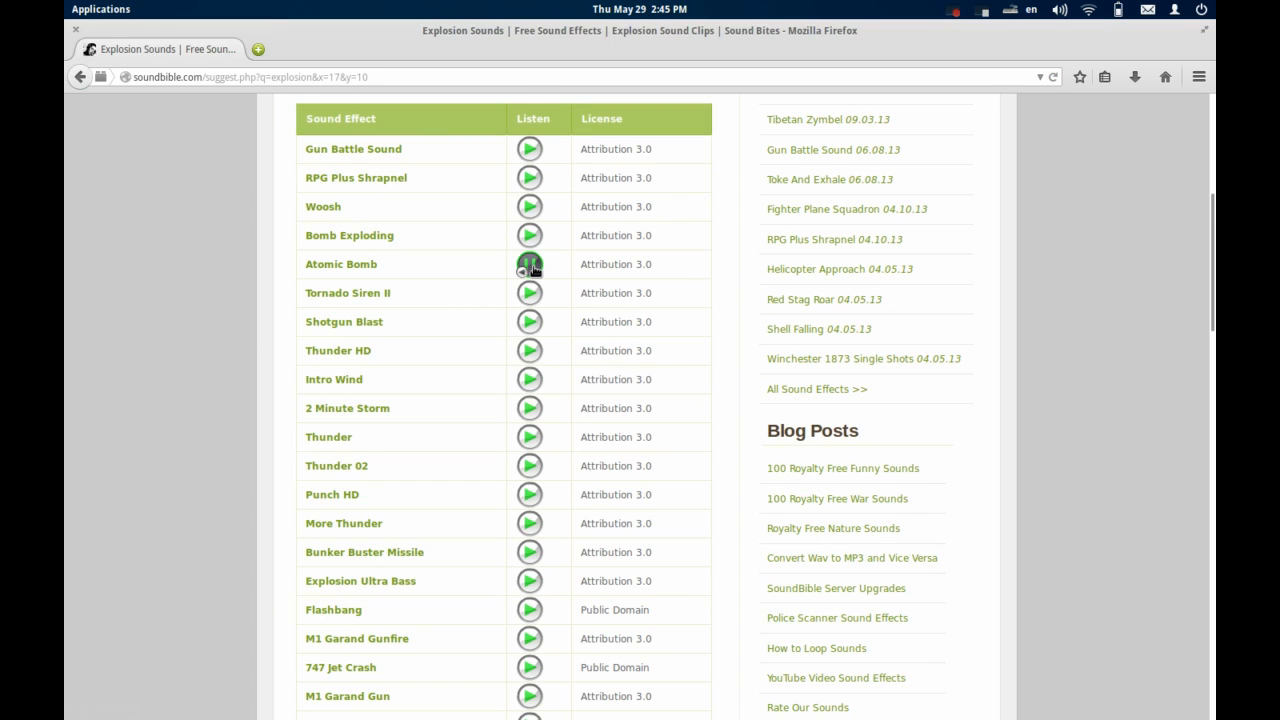
pyautogui.click(534, 270)
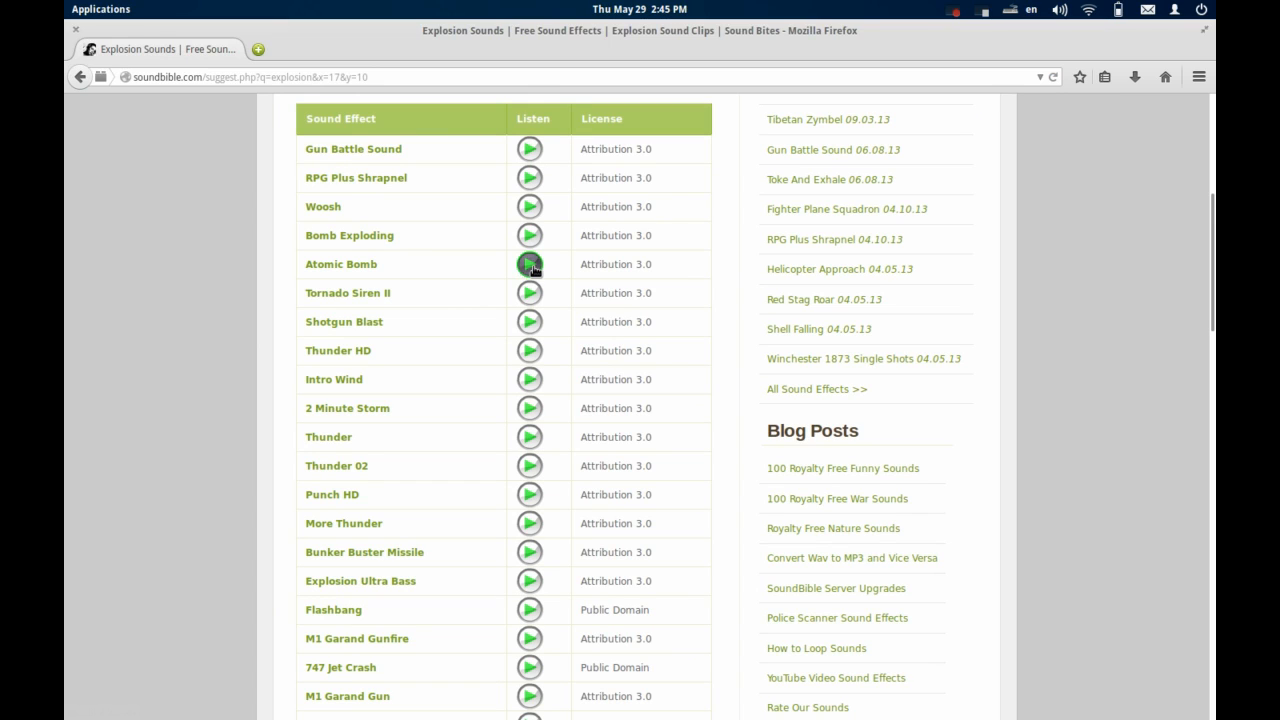
# - Open the Atomic Bomb sound's page and download the effect as an MP3, saving the file
pyautogui.click(362, 268)
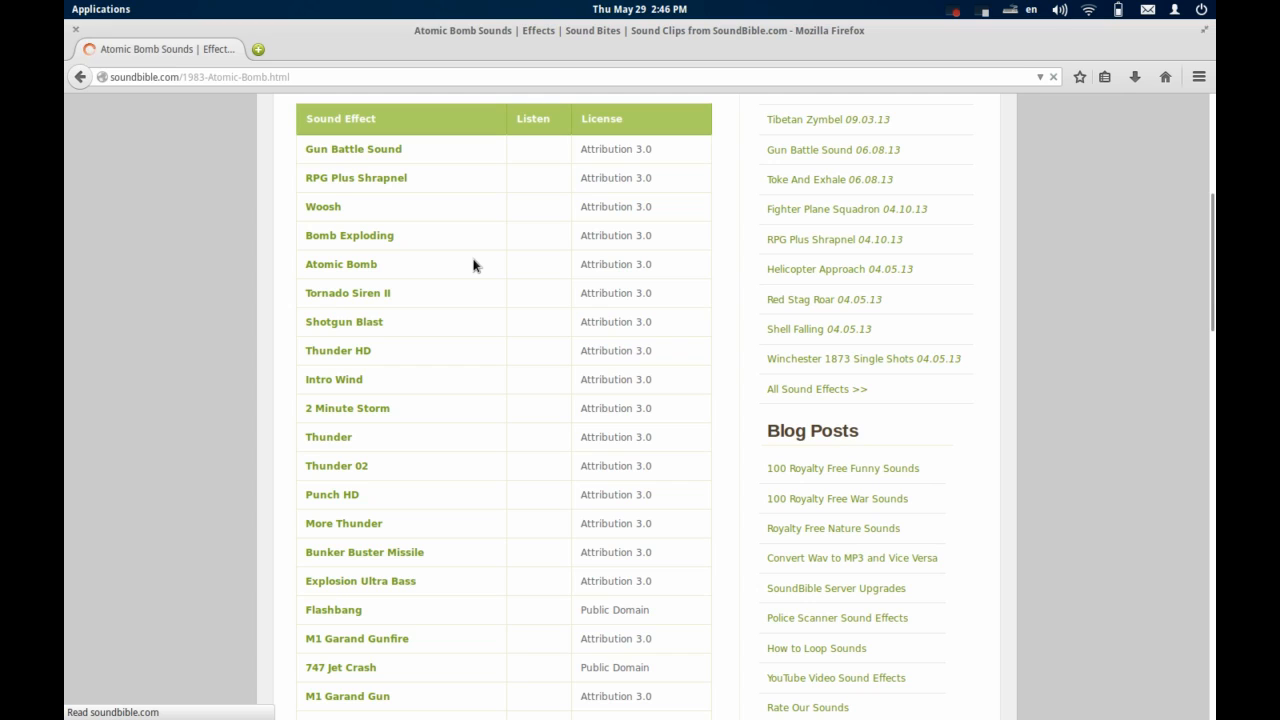
pyautogui.click(346, 270)
pyautogui.click(956, 13)
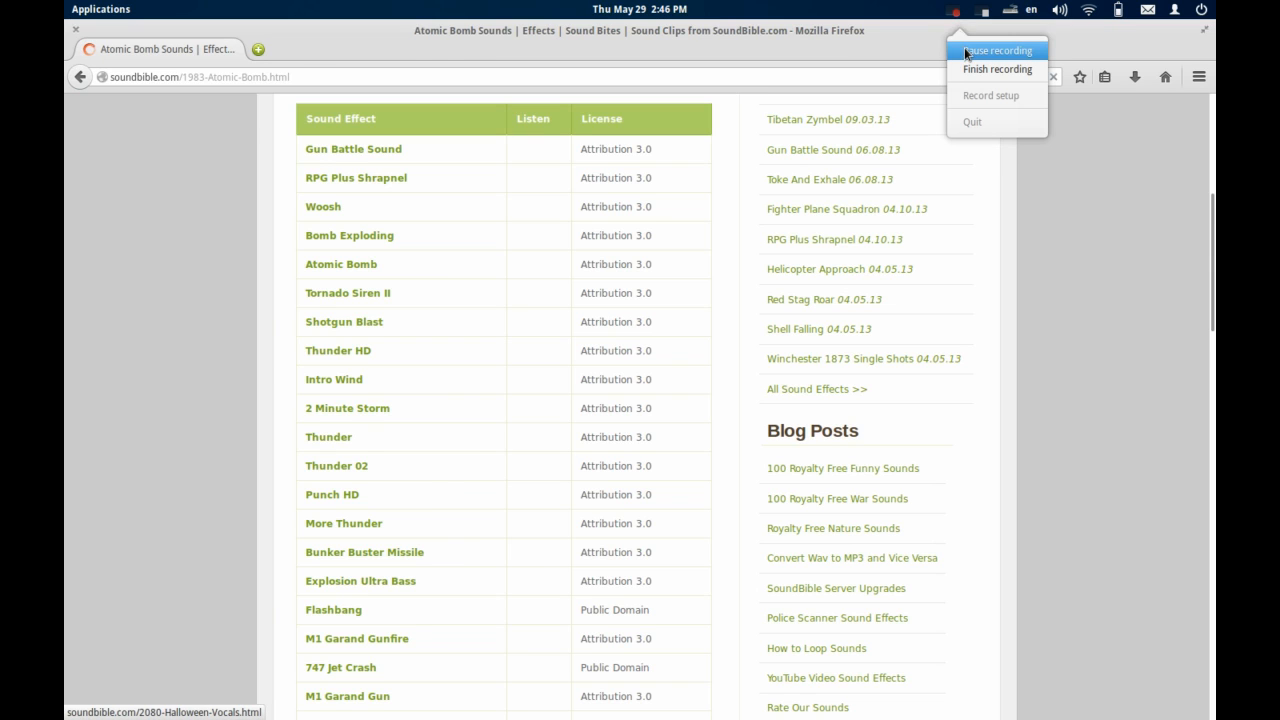
pyautogui.click(964, 48)
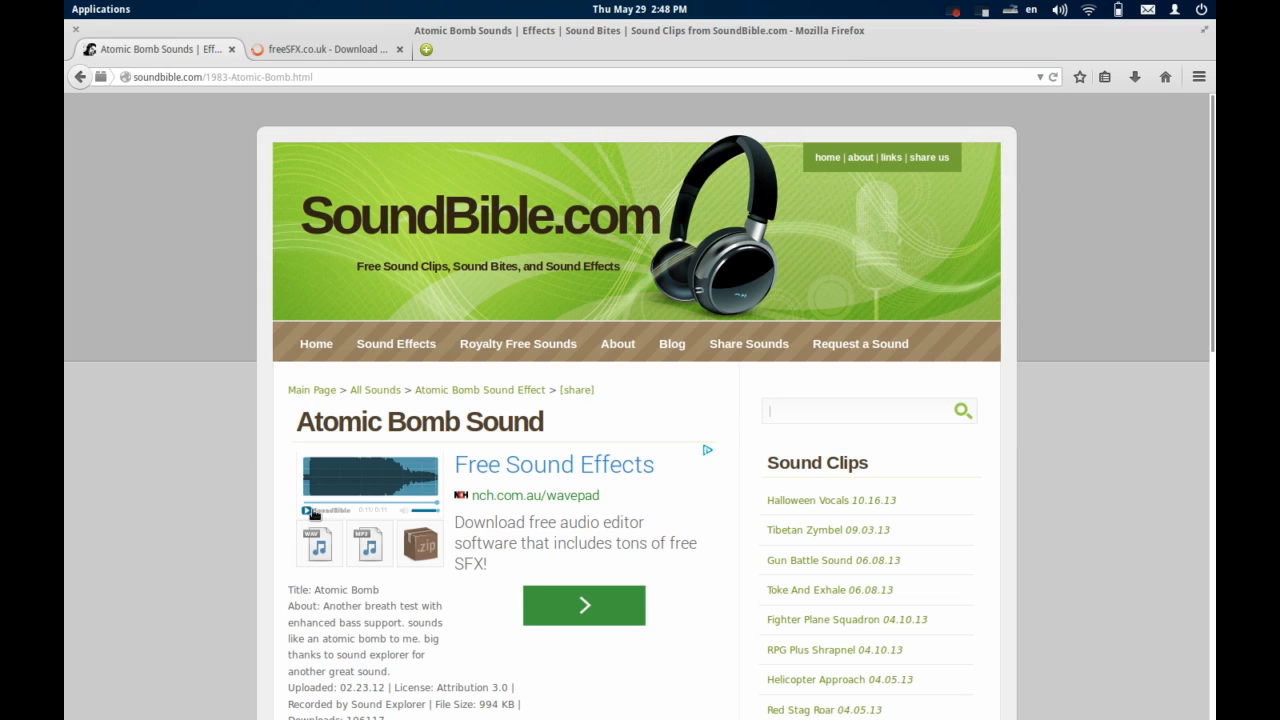
pyautogui.click(372, 546)
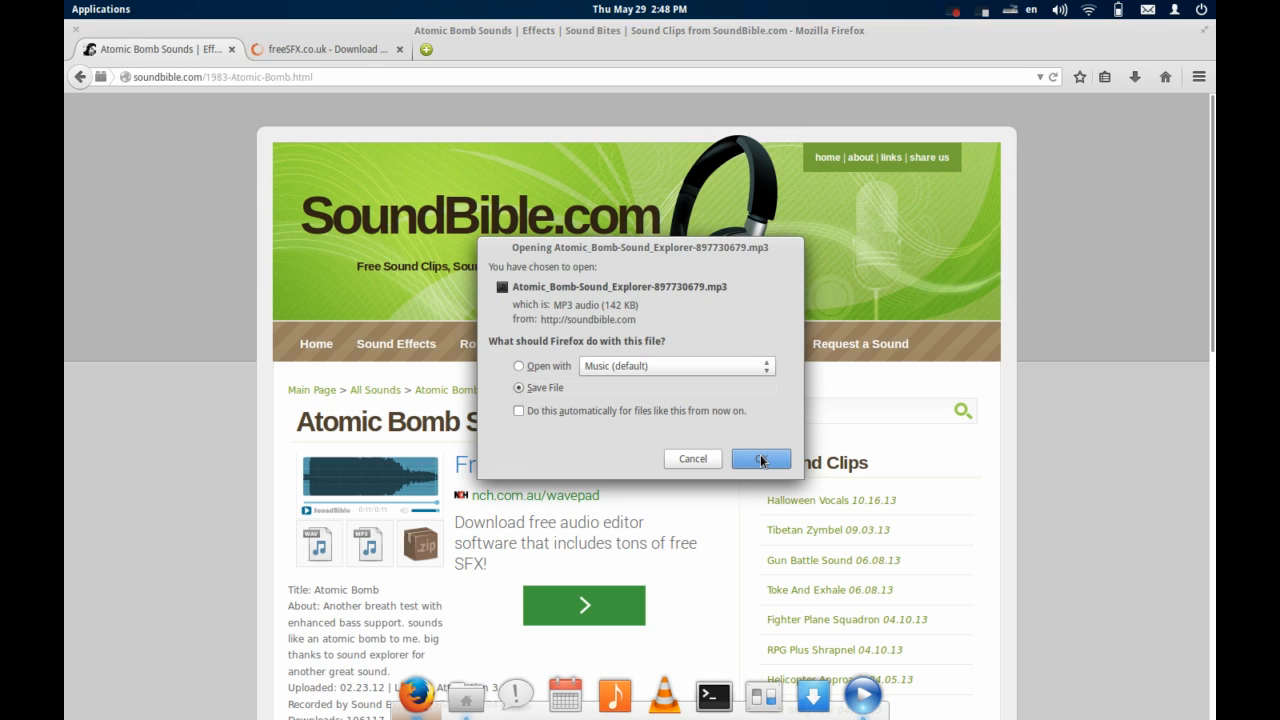
pyautogui.click(761, 460)
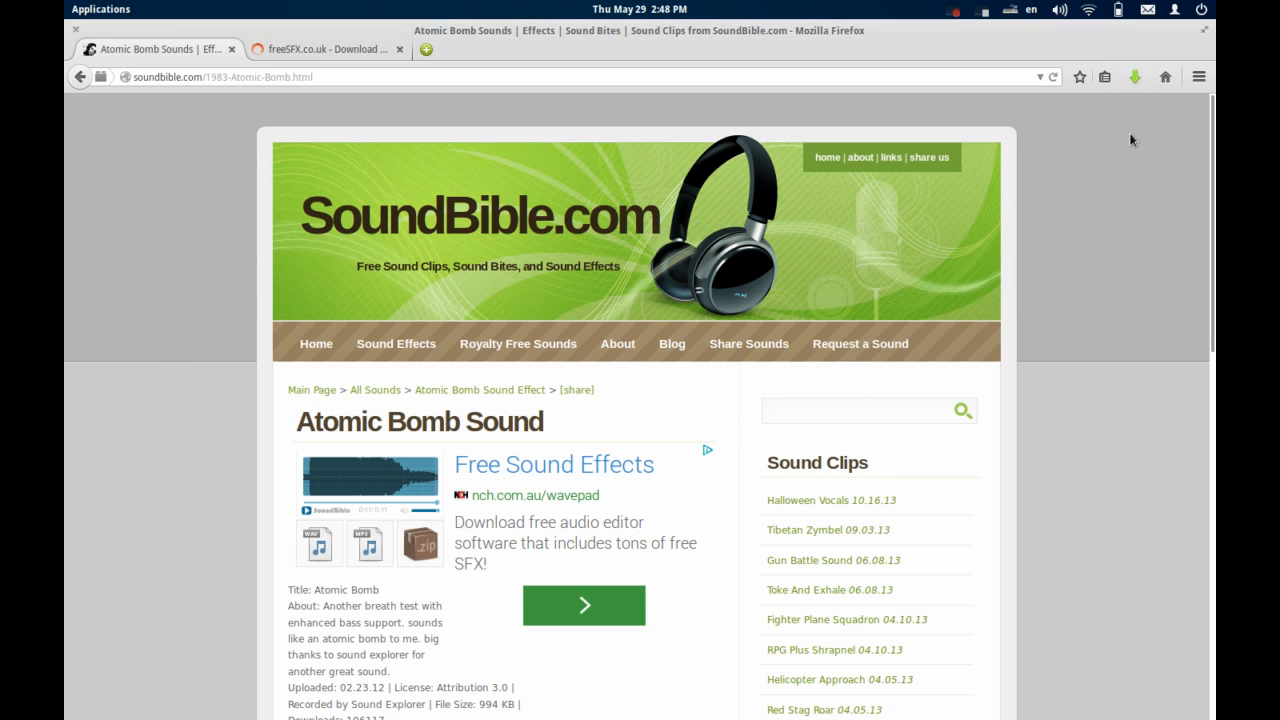
# - Return to OpenShot and import Atomic_Bomb-Sound_Explorer-897730679.mp3 from the Downloads folder into the project
pyautogui.rightClick(958, 31)
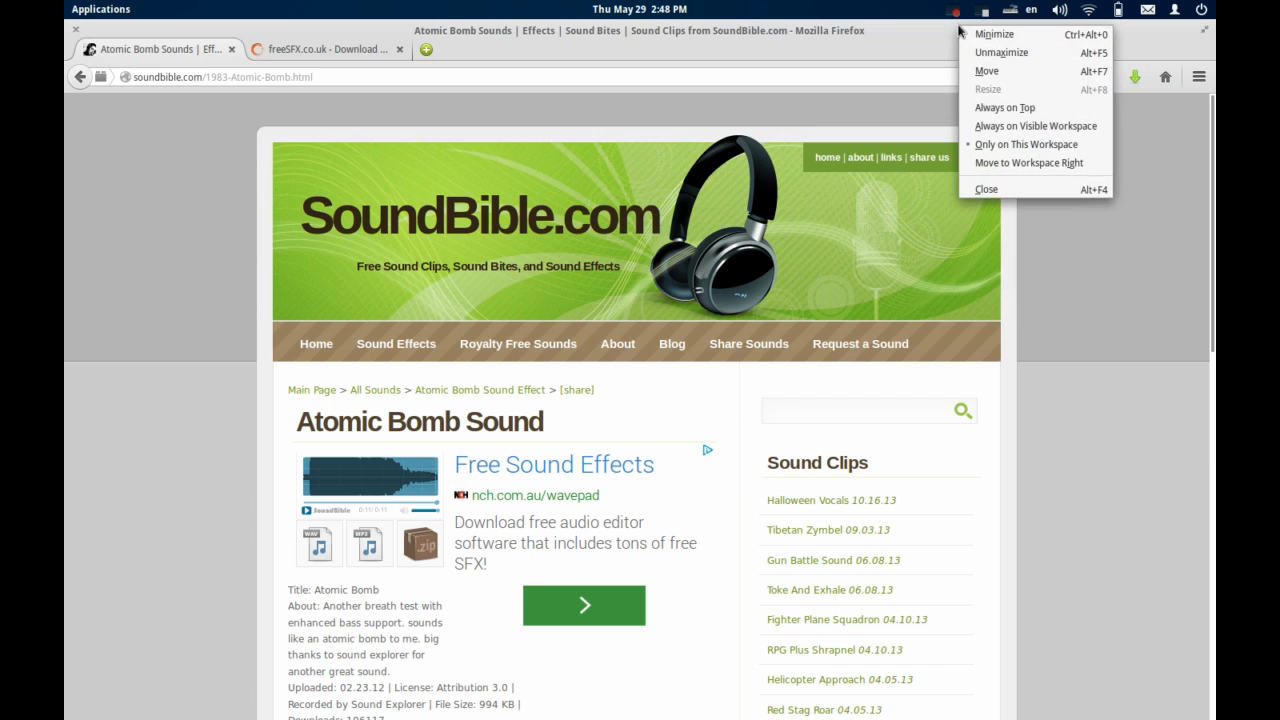
pyautogui.click(978, 37)
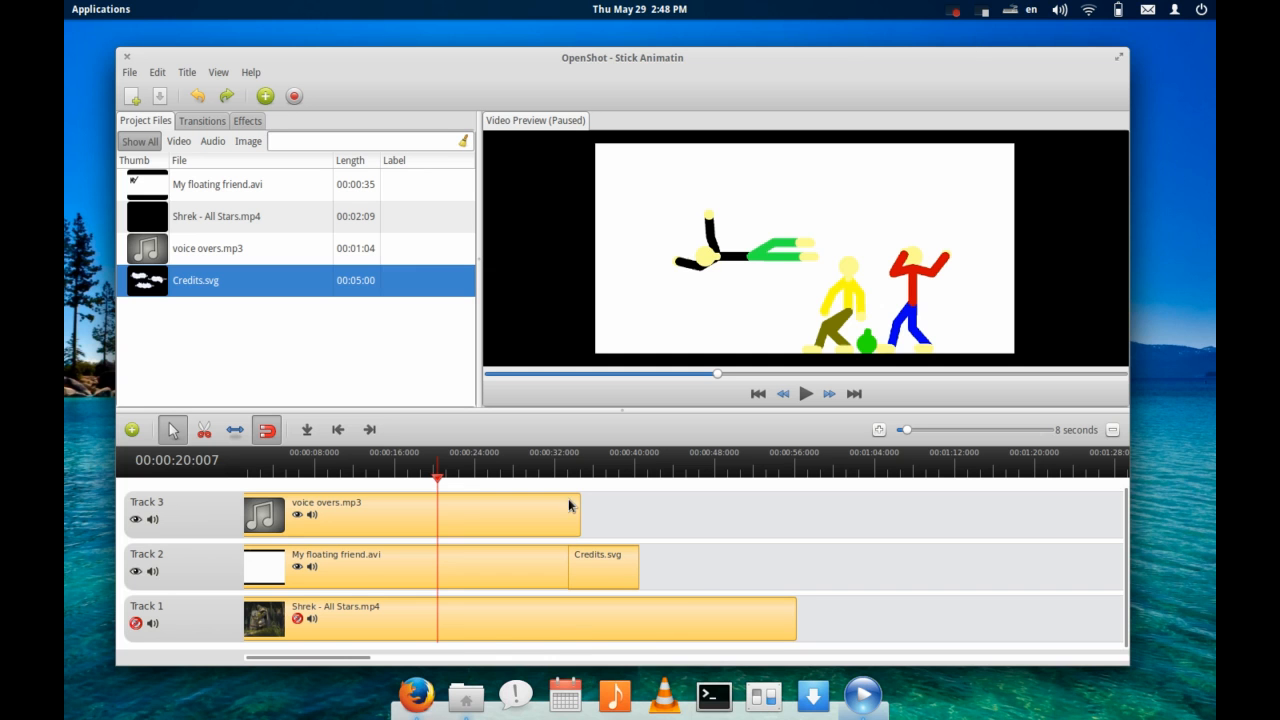
pyautogui.click(130, 73)
pyautogui.click(155, 150)
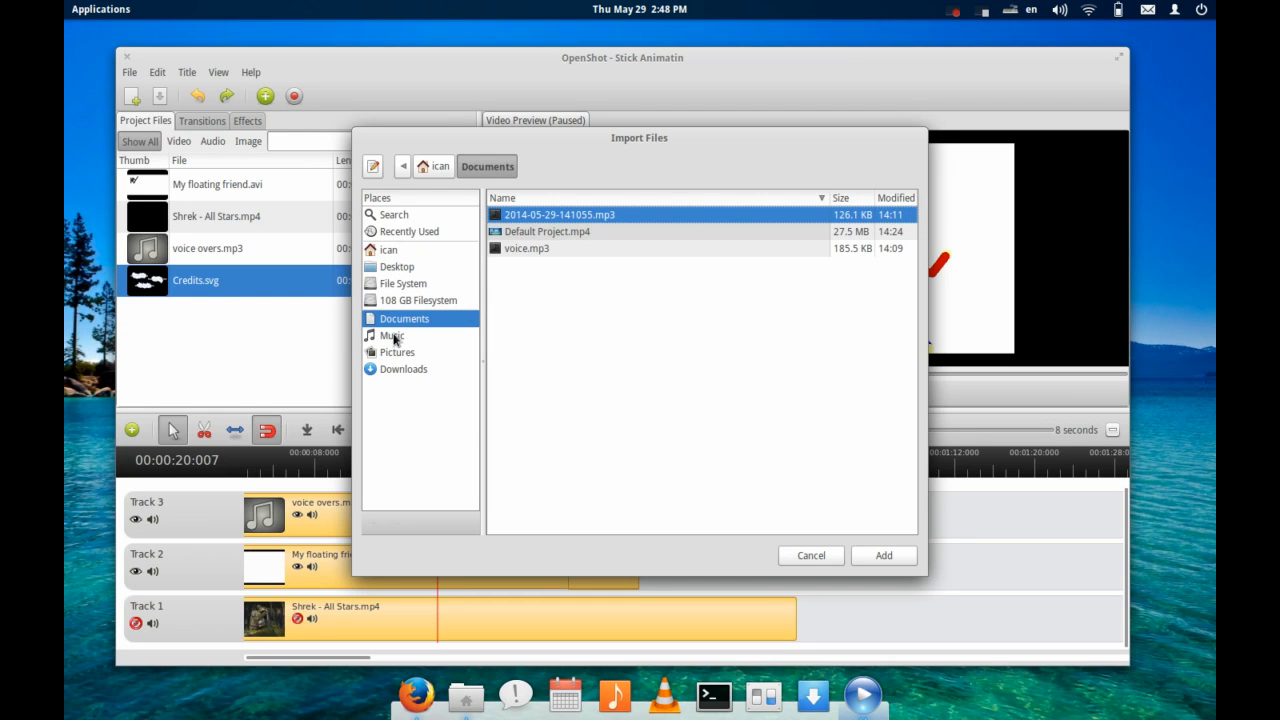
pyautogui.click(393, 337)
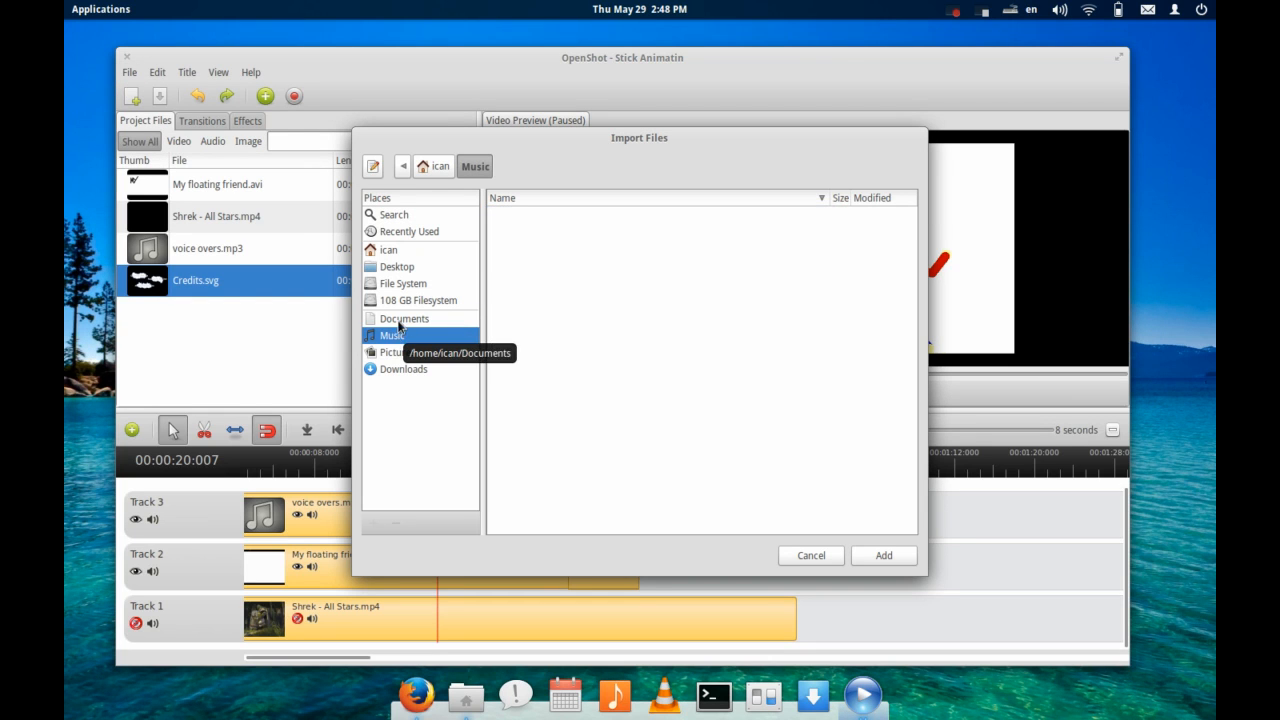
pyautogui.click(397, 254)
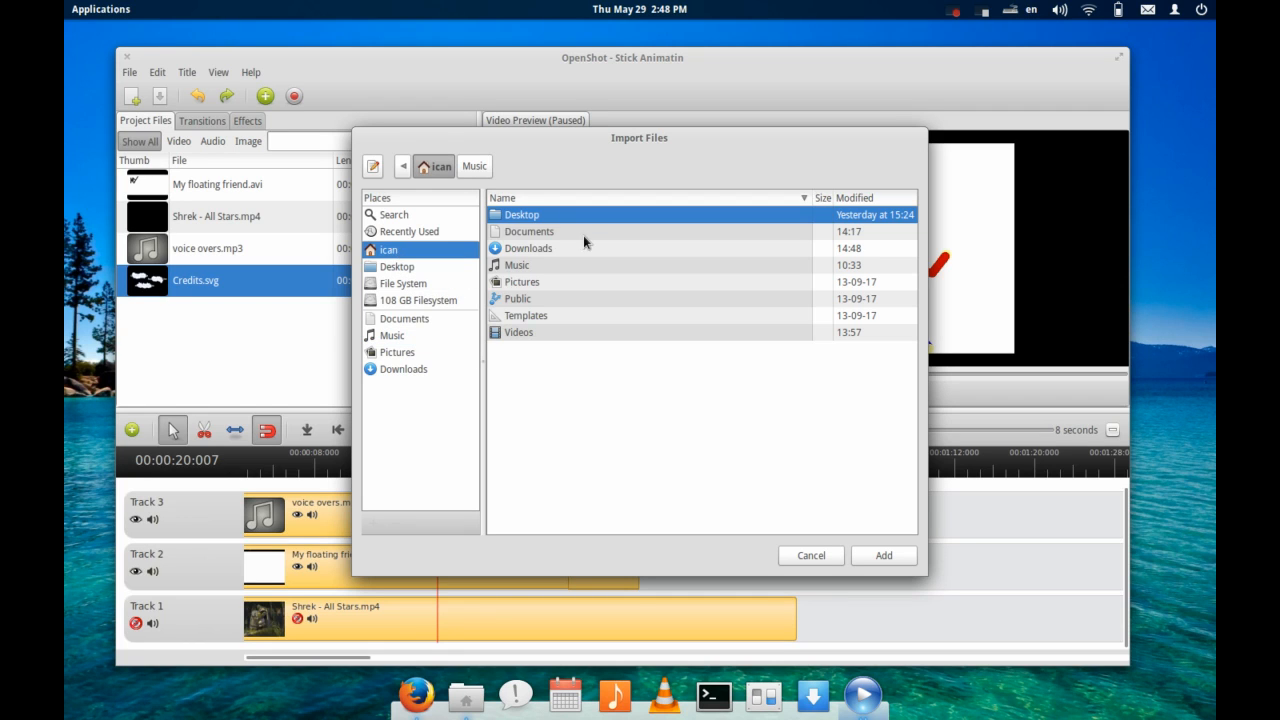
pyautogui.doubleClick(527, 249)
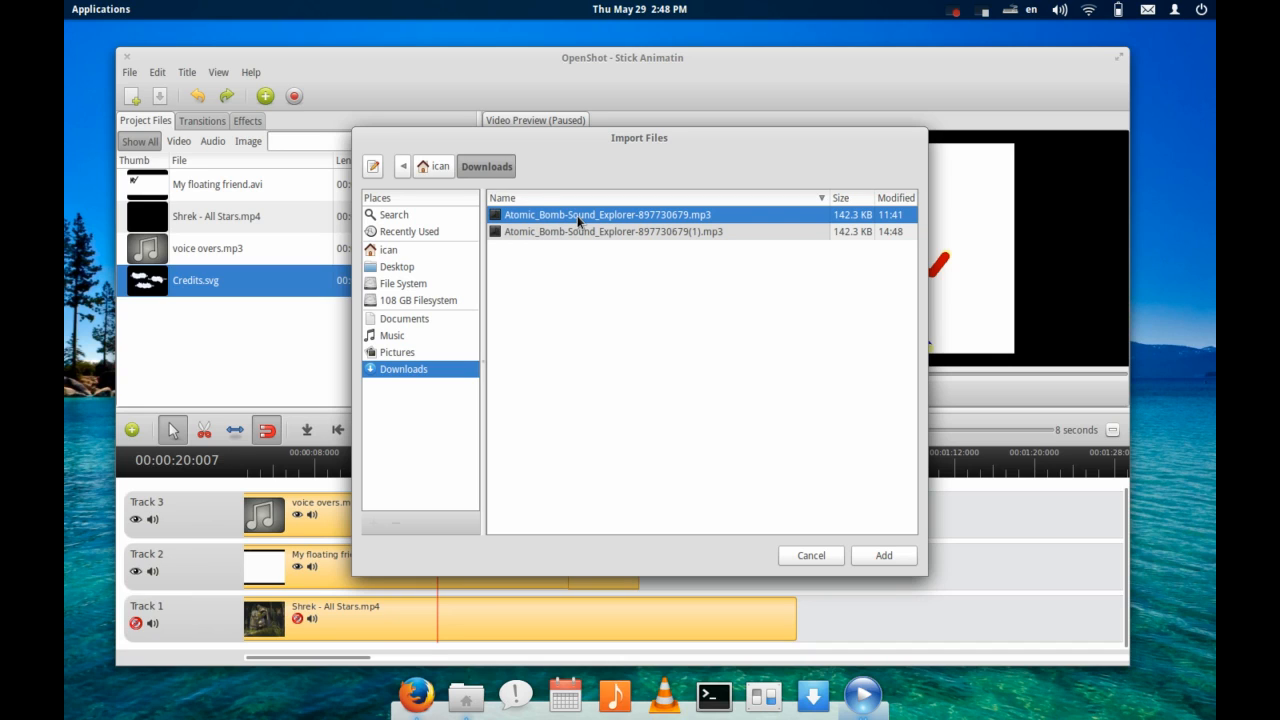
pyautogui.click(903, 561)
# - Add a new track above Track 3 and place the Atomic Bomb sound on it, starting at the playhead near 20 seconds
pyautogui.click(228, 316)
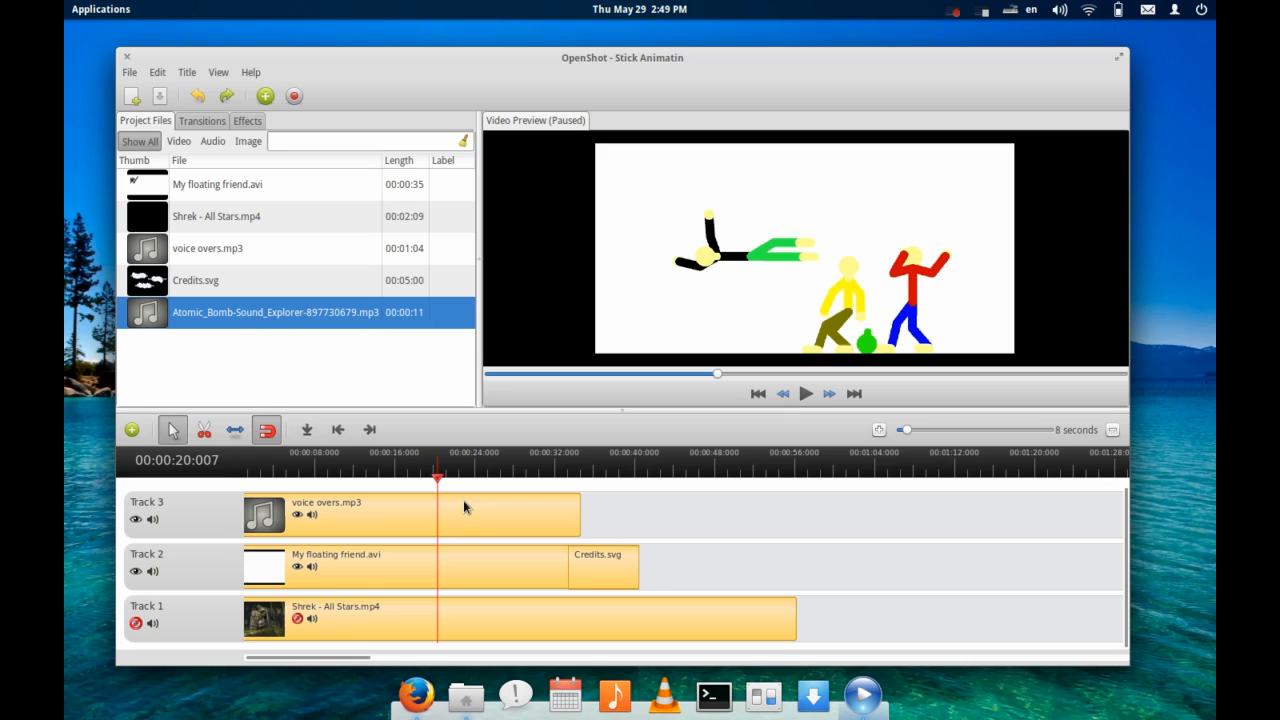
pyautogui.click(131, 429)
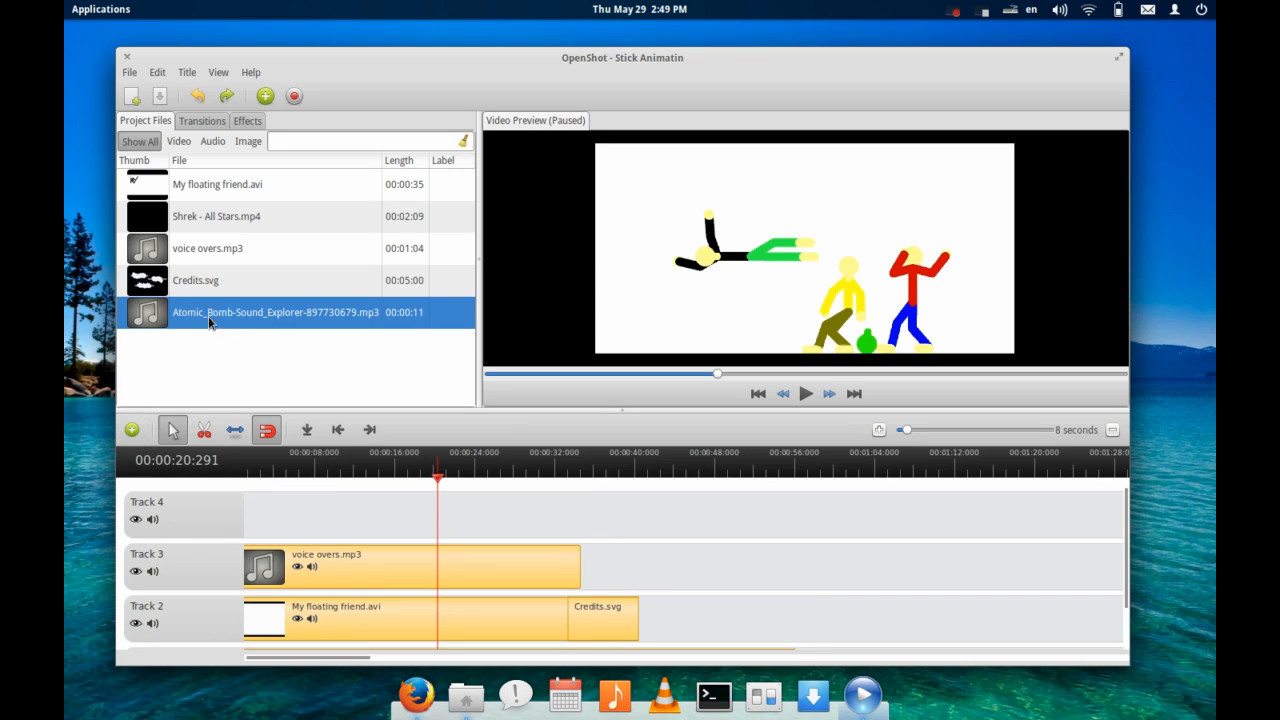
pyautogui.moveTo(155, 318); pyautogui.dragTo(468, 516)
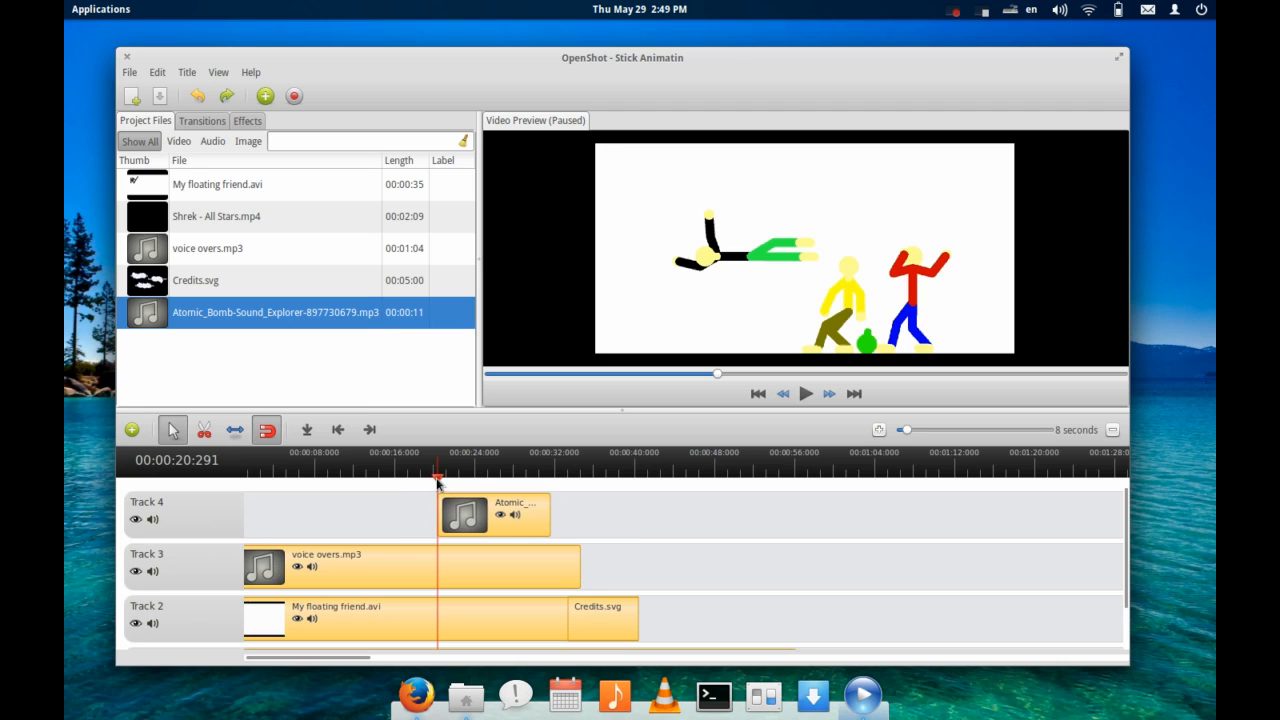
# - Split the Atomic Bomb clip on Track 4 at about 25 seconds and remove the part after the cut
pyautogui.click(428, 483)
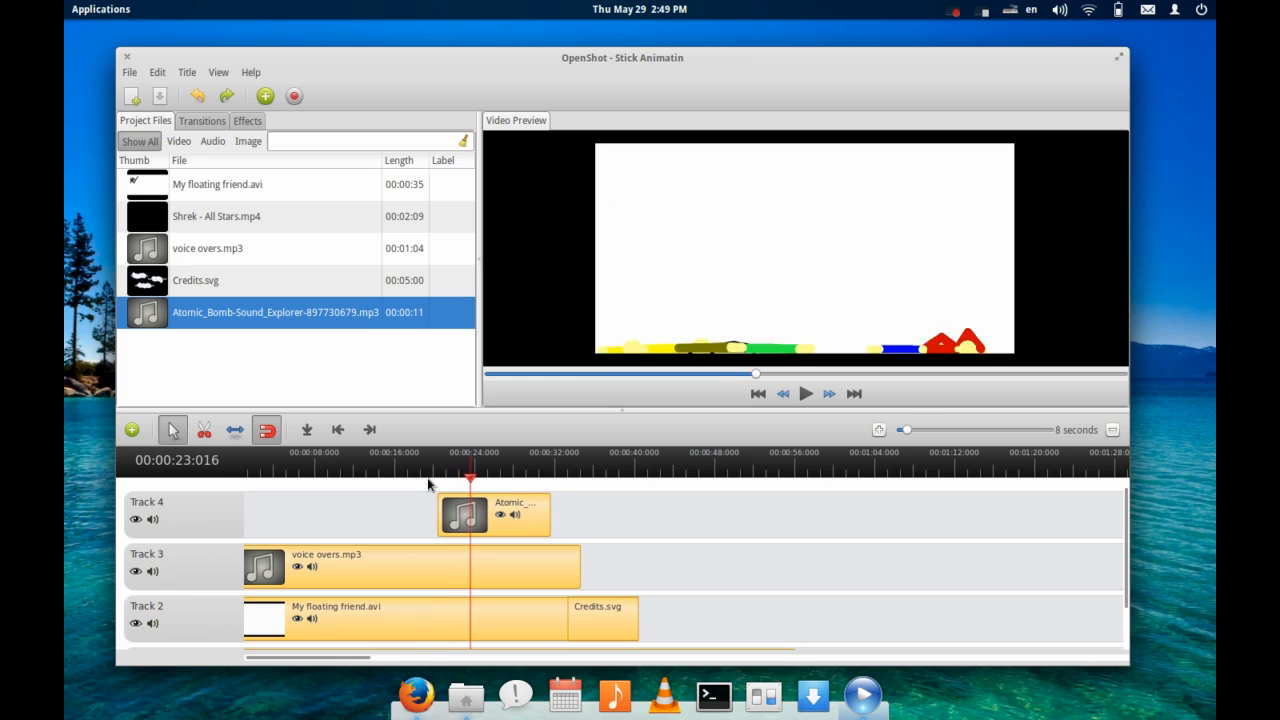
pyautogui.press('space')
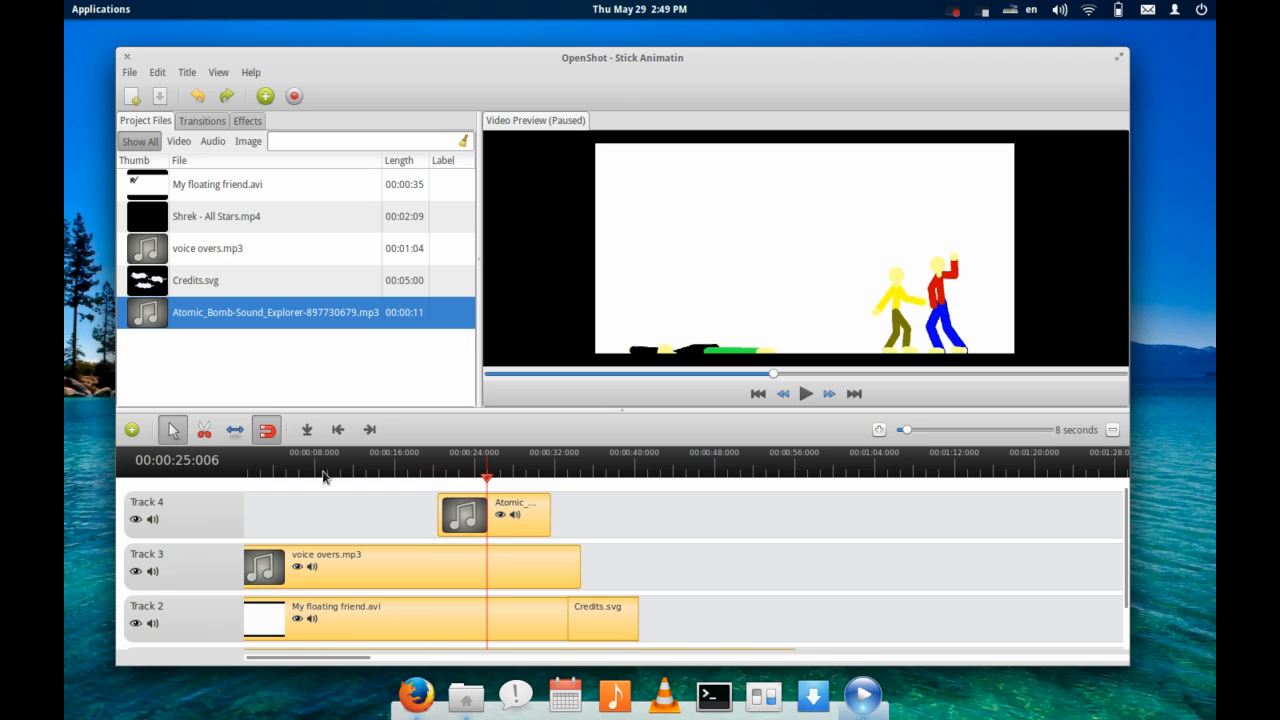
pyautogui.click(204, 429)
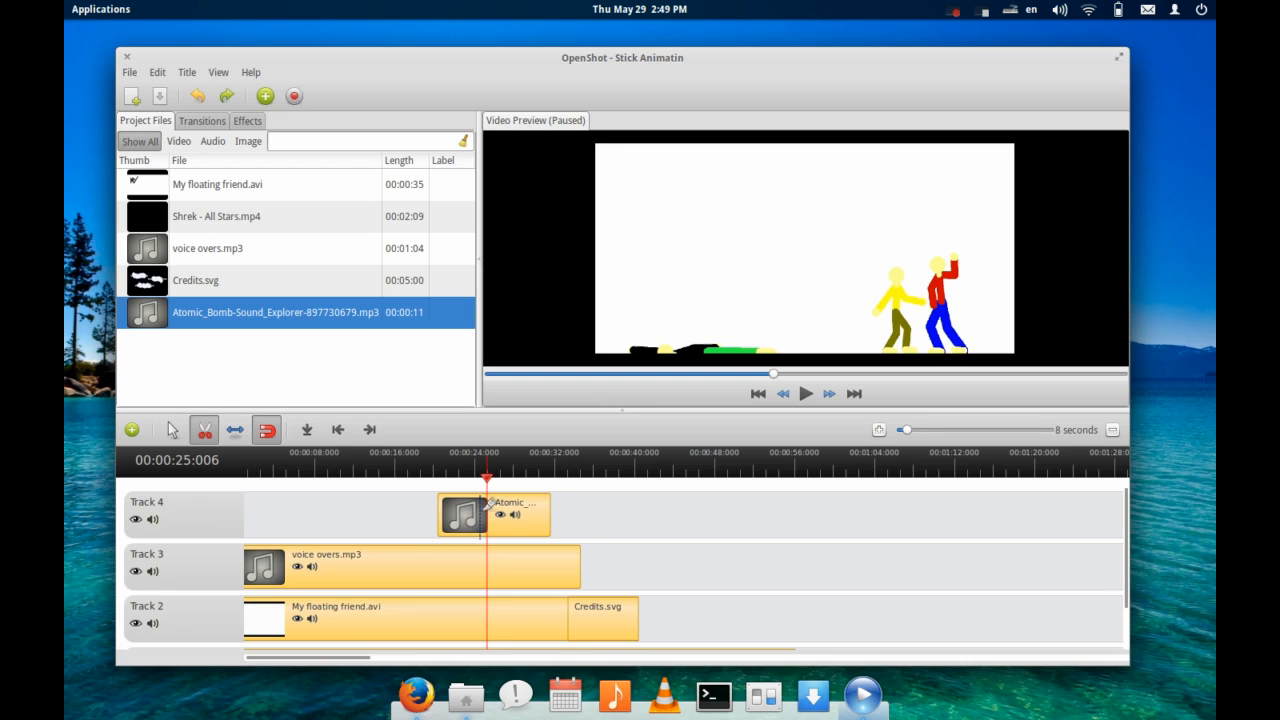
pyautogui.click(482, 508)
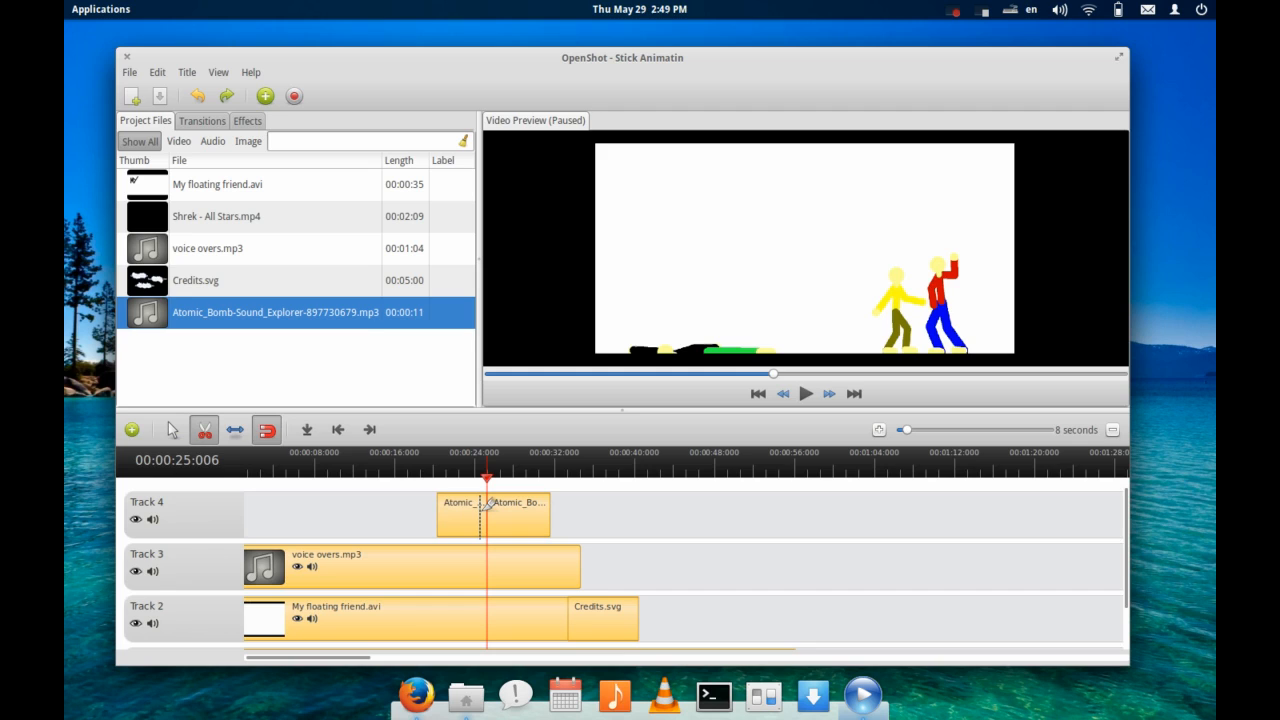
pyautogui.click(172, 429)
pyautogui.rightClick(522, 514)
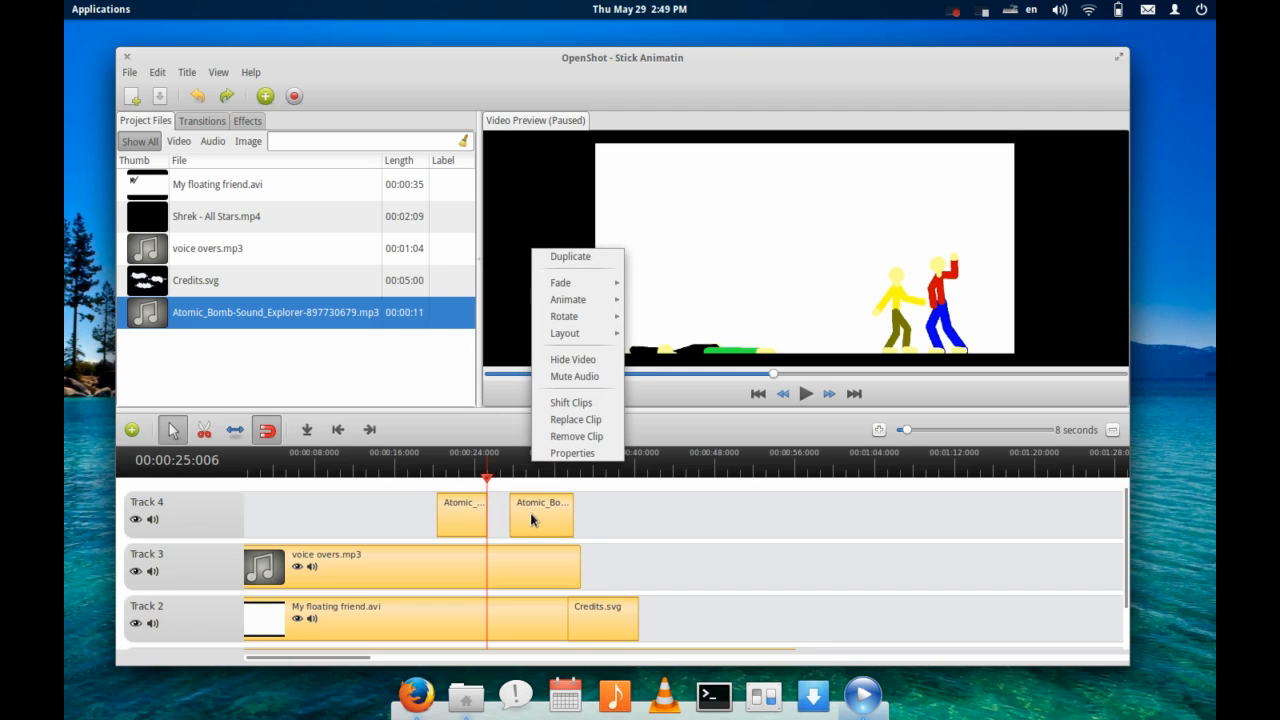
pyautogui.click(578, 447)
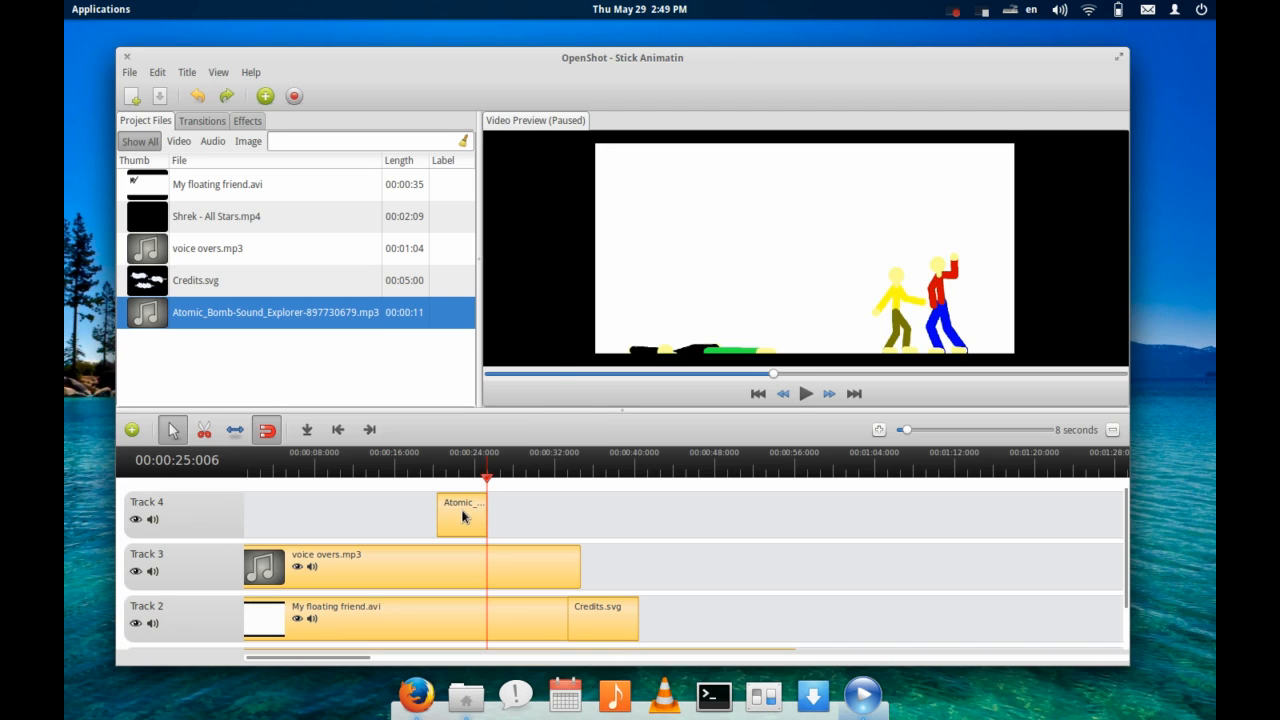
# - Duplicate the trimmed Atomic Bomb clip, place the copy at about 28 seconds on Track 4, and check it in playback
pyautogui.rightClick(463, 516)
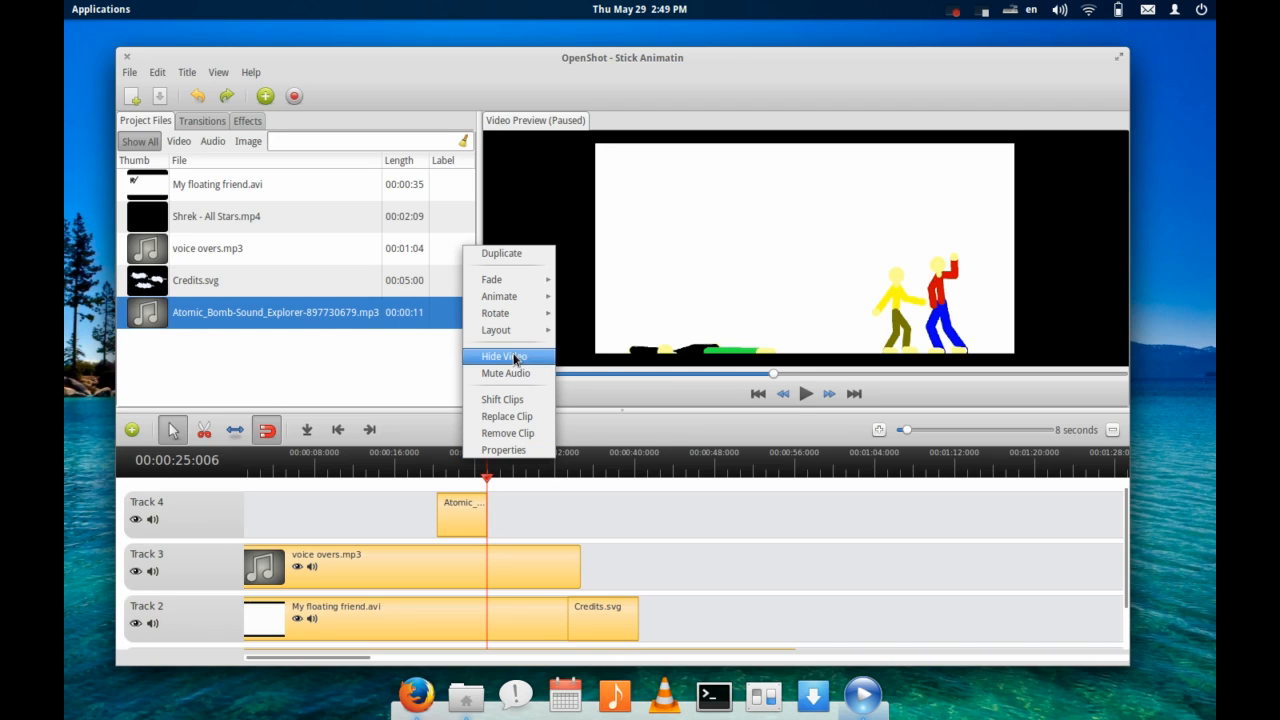
pyautogui.click(510, 254)
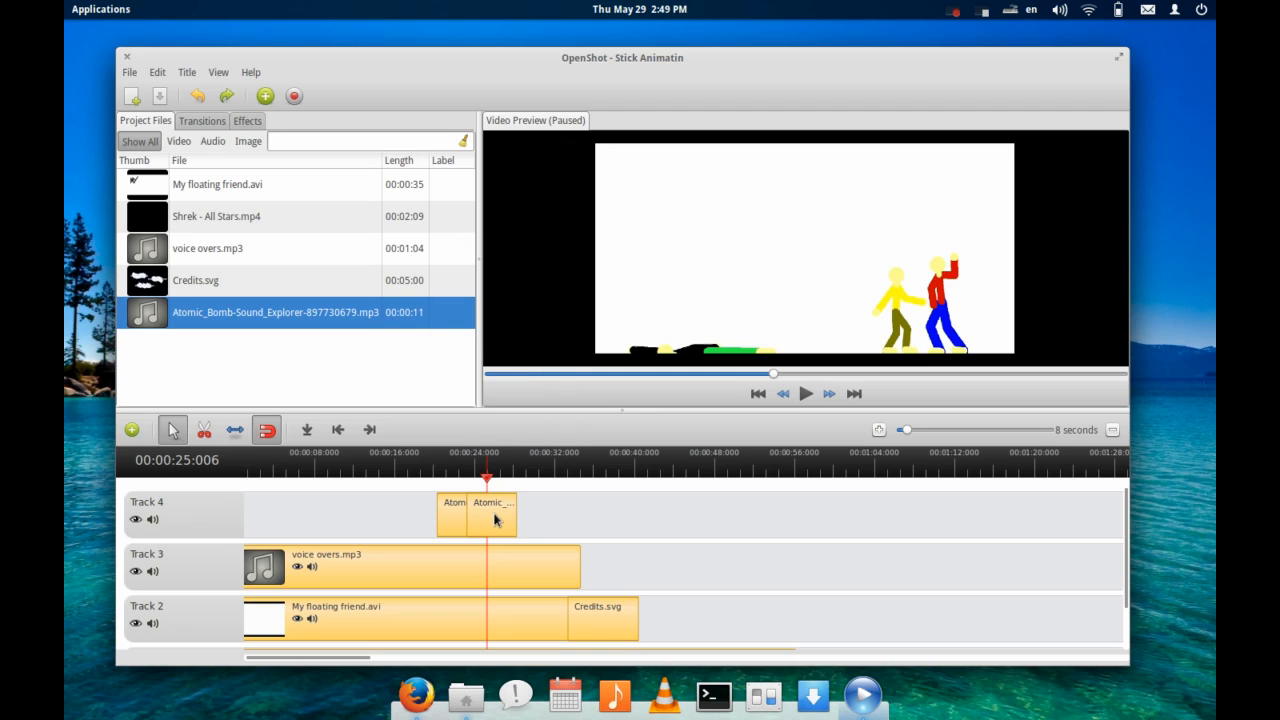
pyautogui.moveTo(491, 517); pyautogui.dragTo(577, 517)
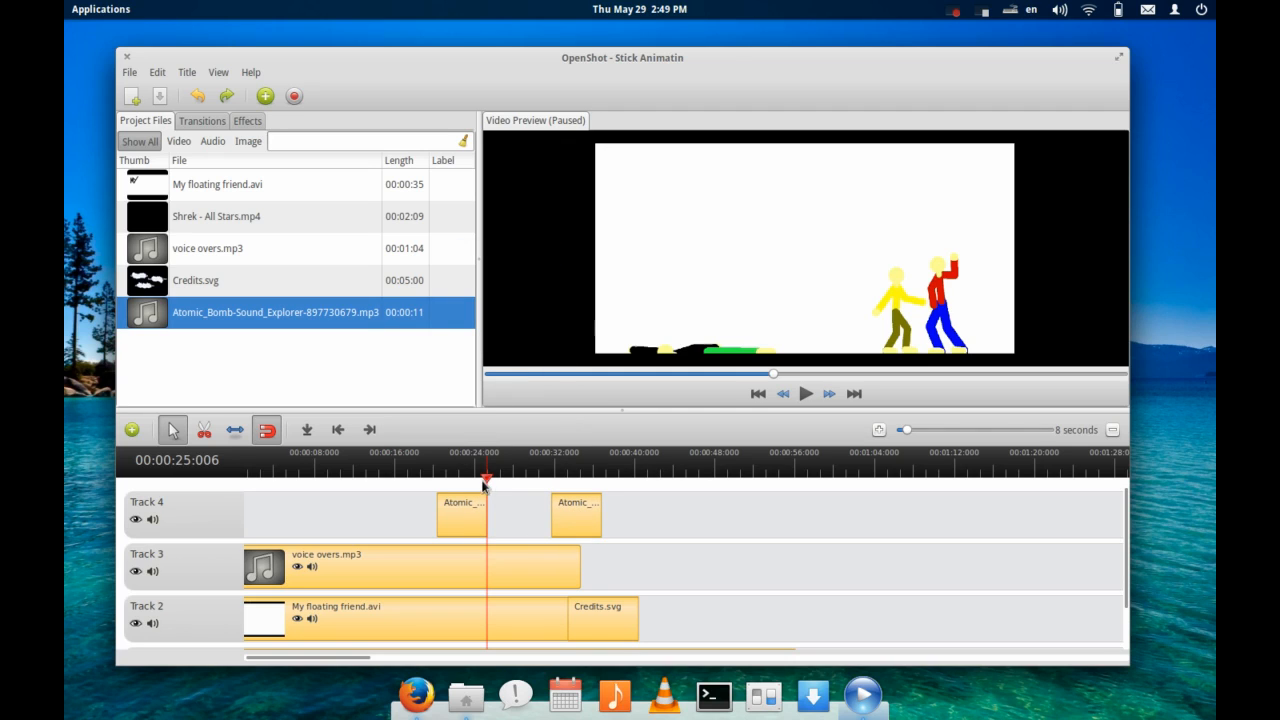
pyautogui.moveTo(487, 484); pyautogui.dragTo(521, 482)
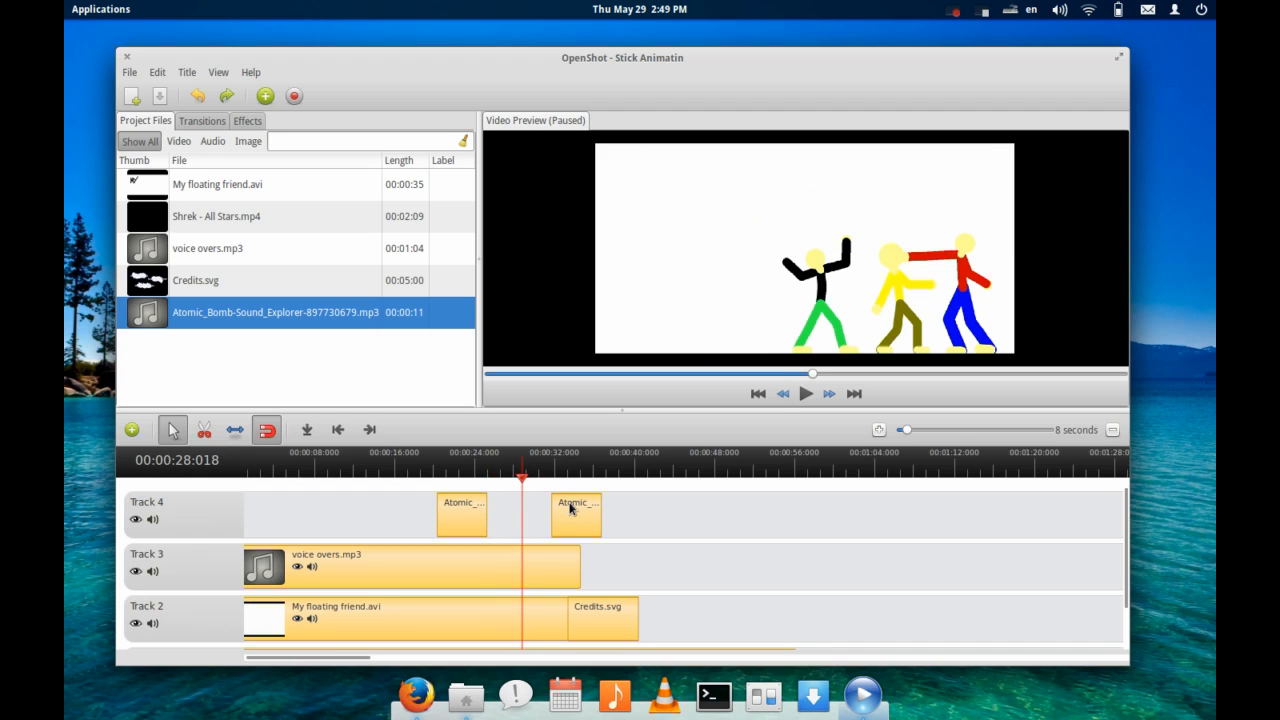
pyautogui.moveTo(566, 509); pyautogui.dragTo(516, 486)
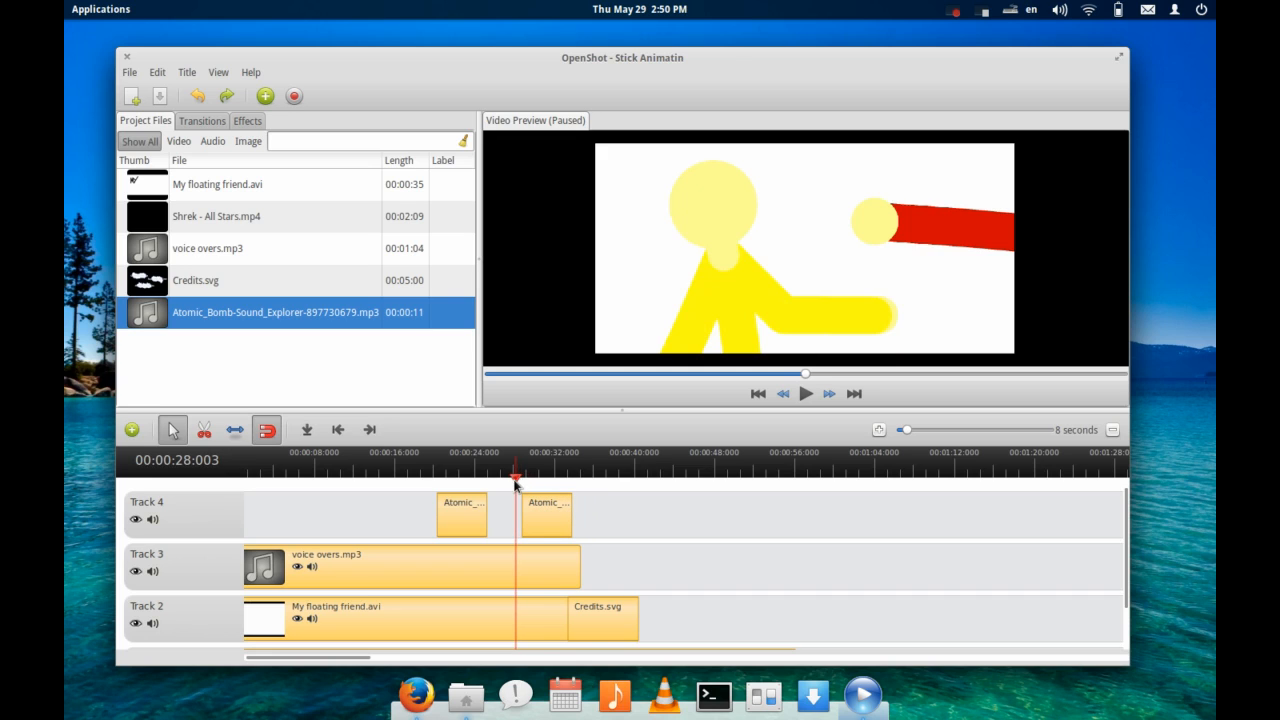
pyautogui.press('space')
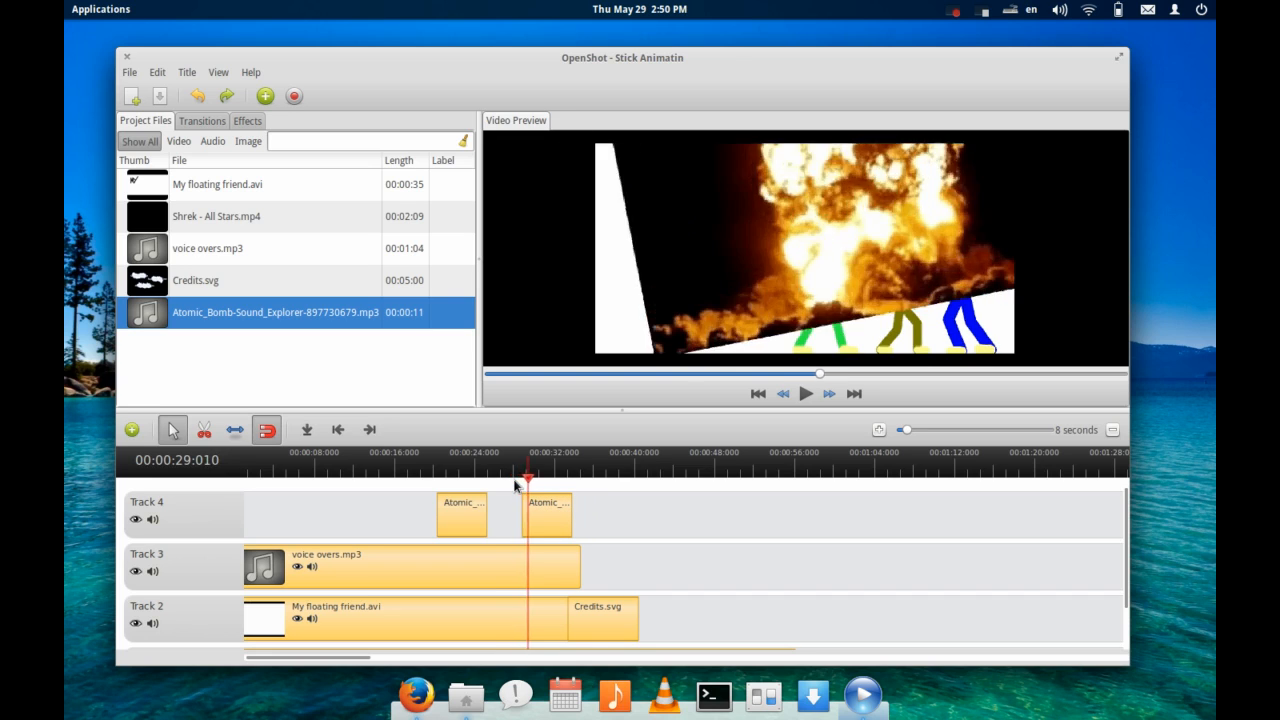
pyautogui.press('space')
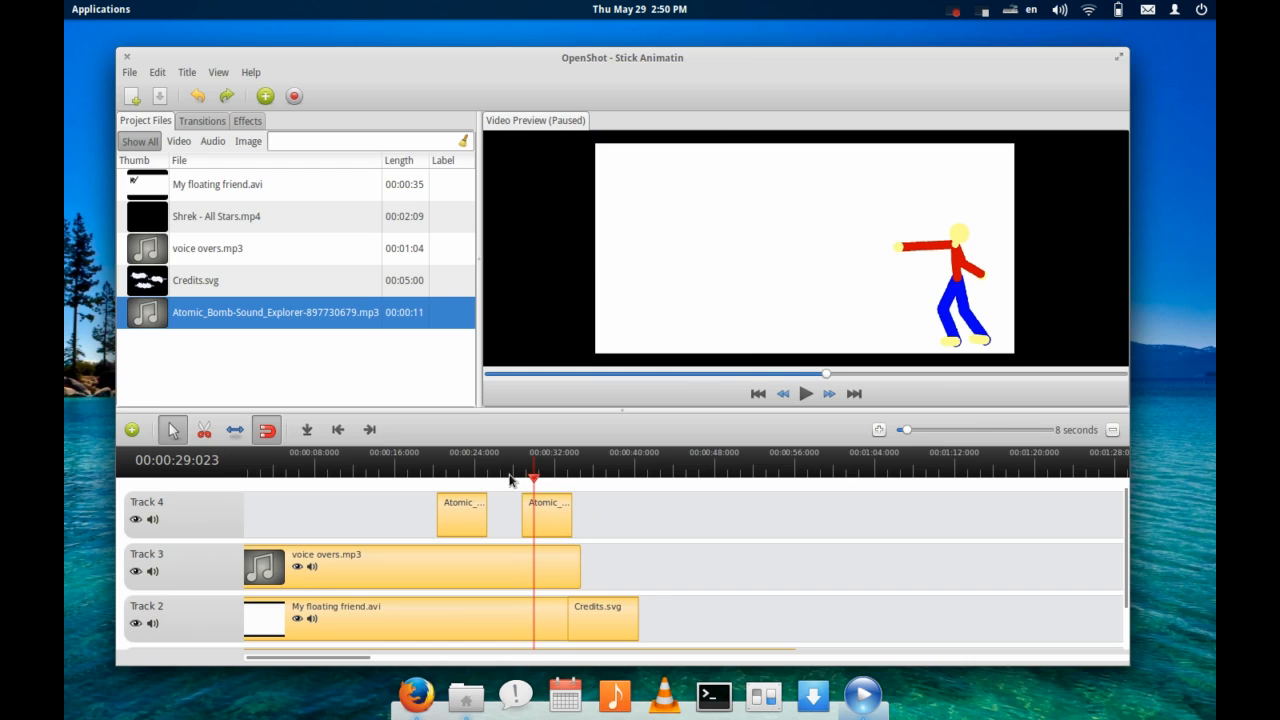
pyautogui.moveTo(532, 479); pyautogui.dragTo(522, 483)
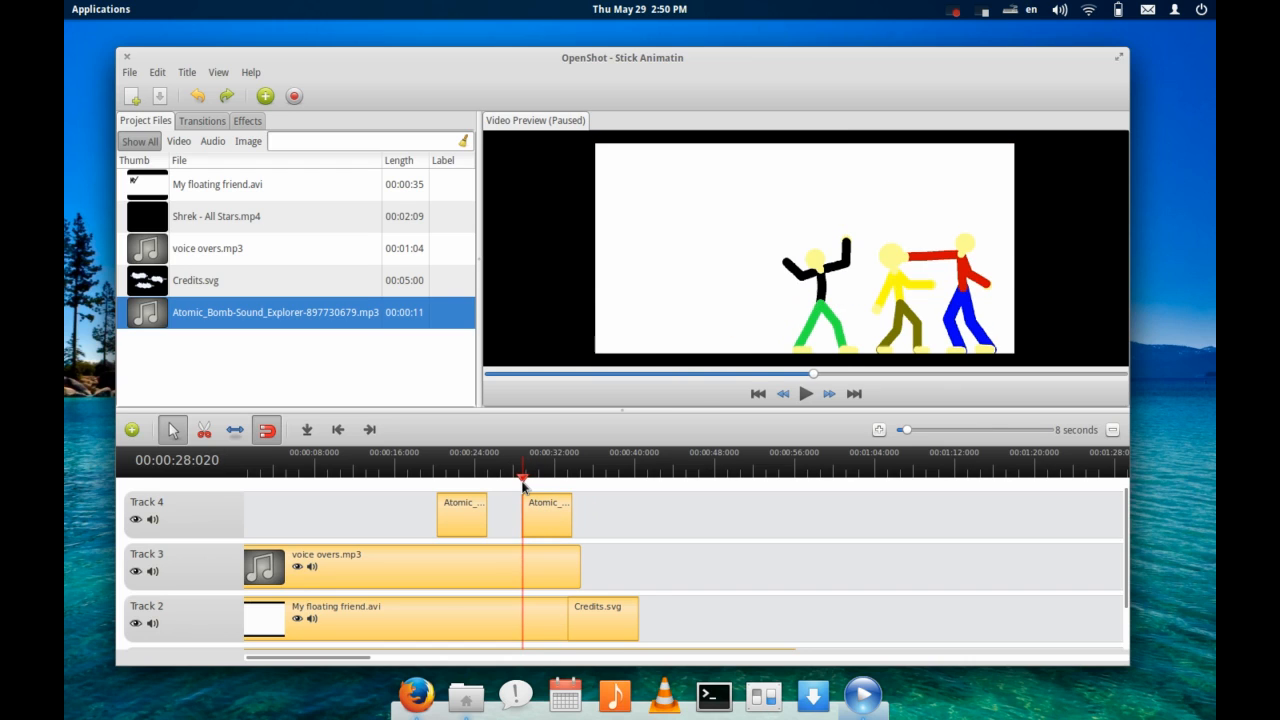
pyautogui.press('space')
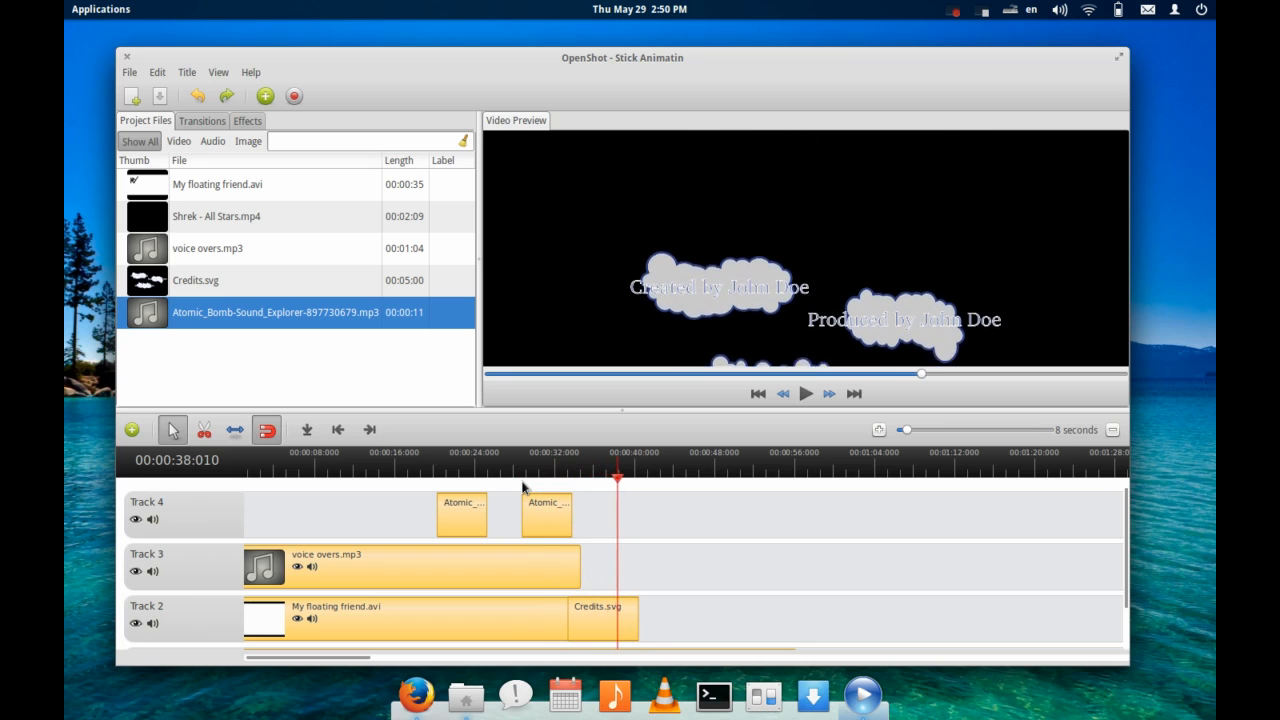
pyautogui.press('space')
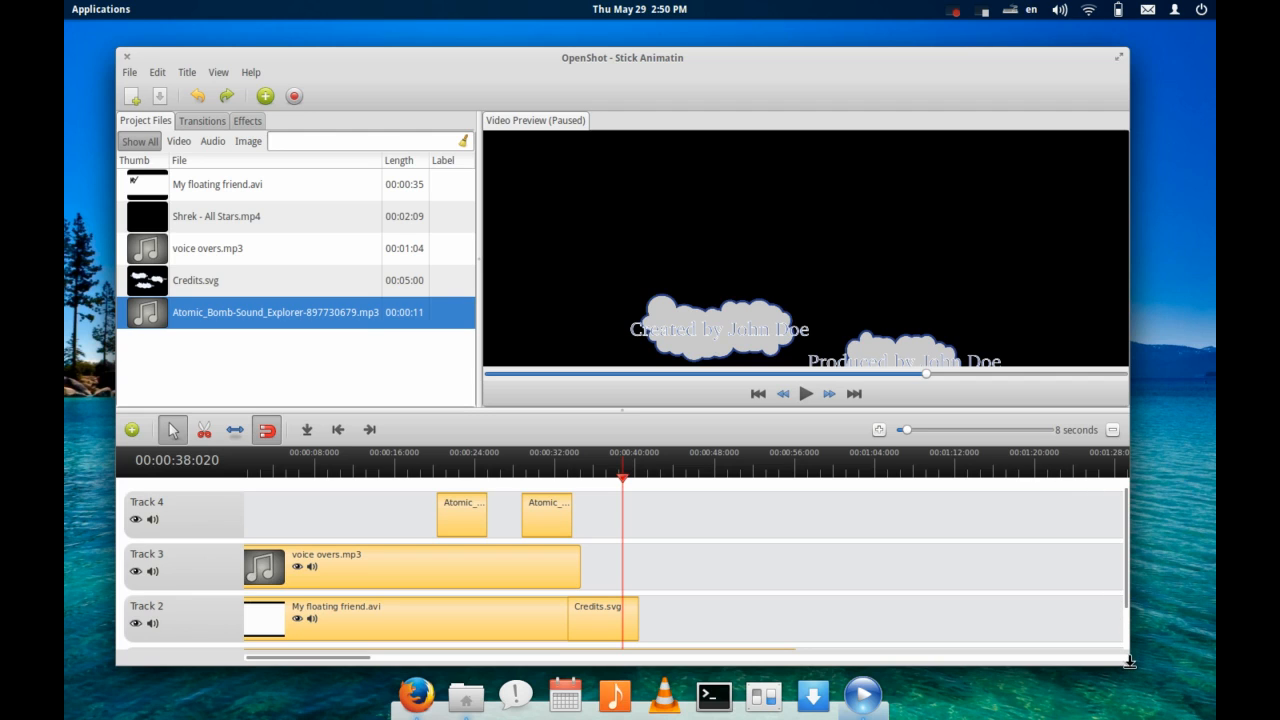
# - Split Shrek - All Stars.mp4 on Track 1 where the credits end, at about 40 seconds, and remove the remainder
pyautogui.moveTo(1130, 662); pyautogui.dragTo(1130, 698)
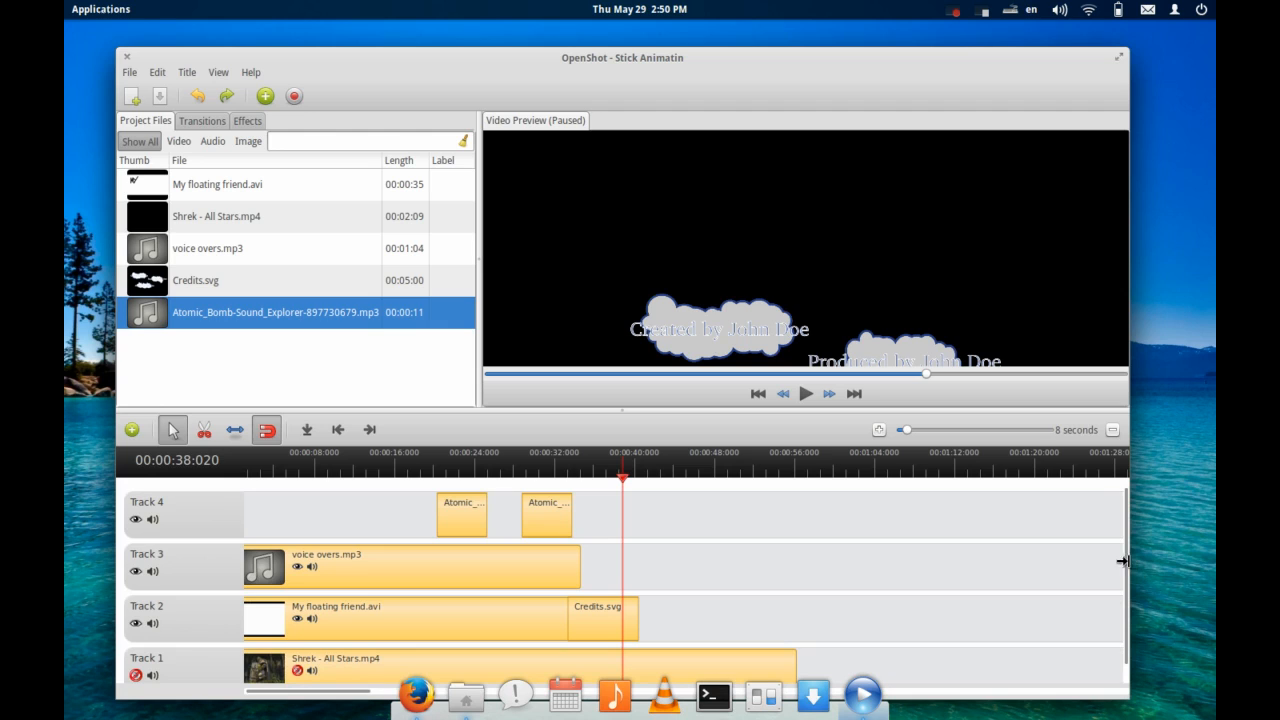
pyautogui.scroll(-1, 1125, 562)
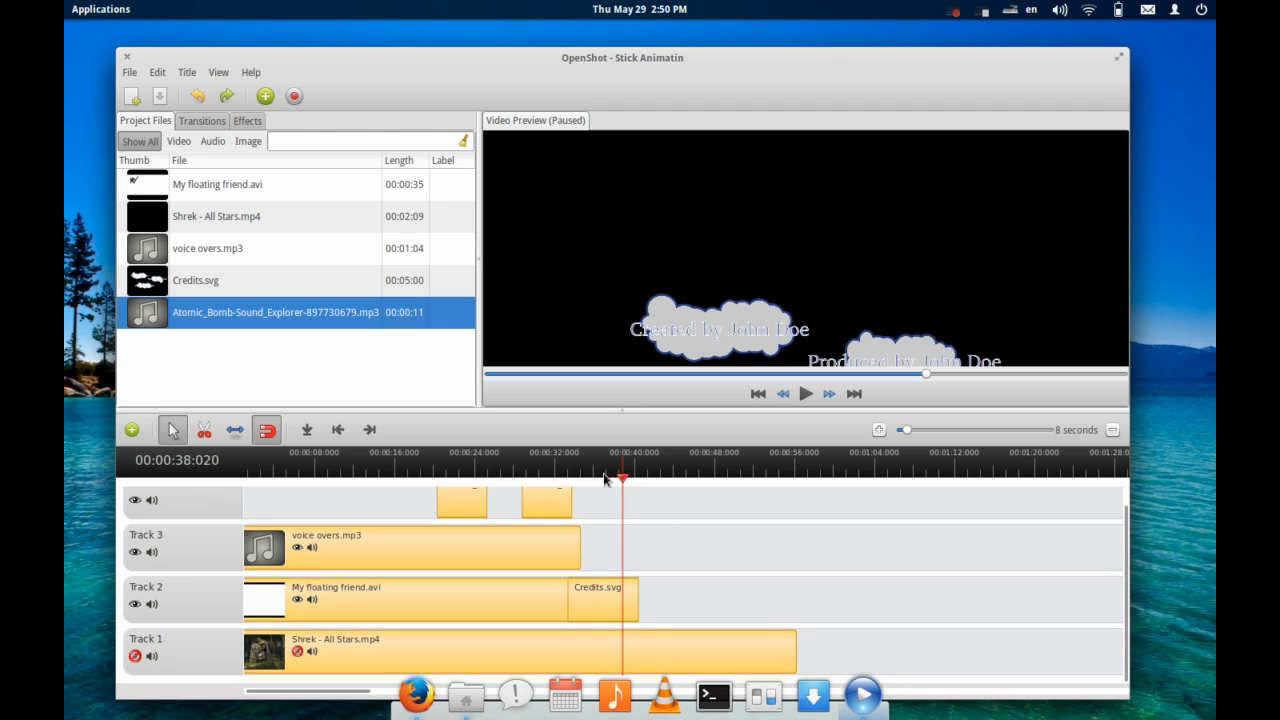
pyautogui.moveTo(626, 481); pyautogui.dragTo(637, 481)
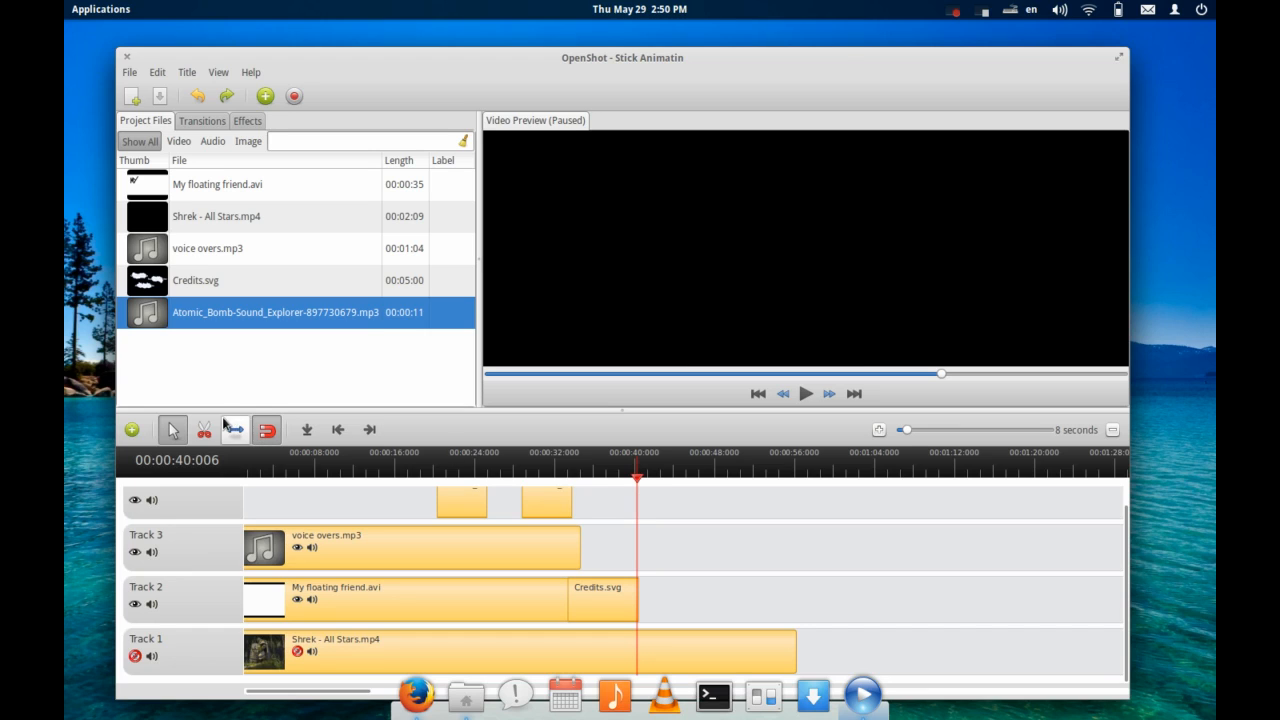
pyautogui.click(204, 429)
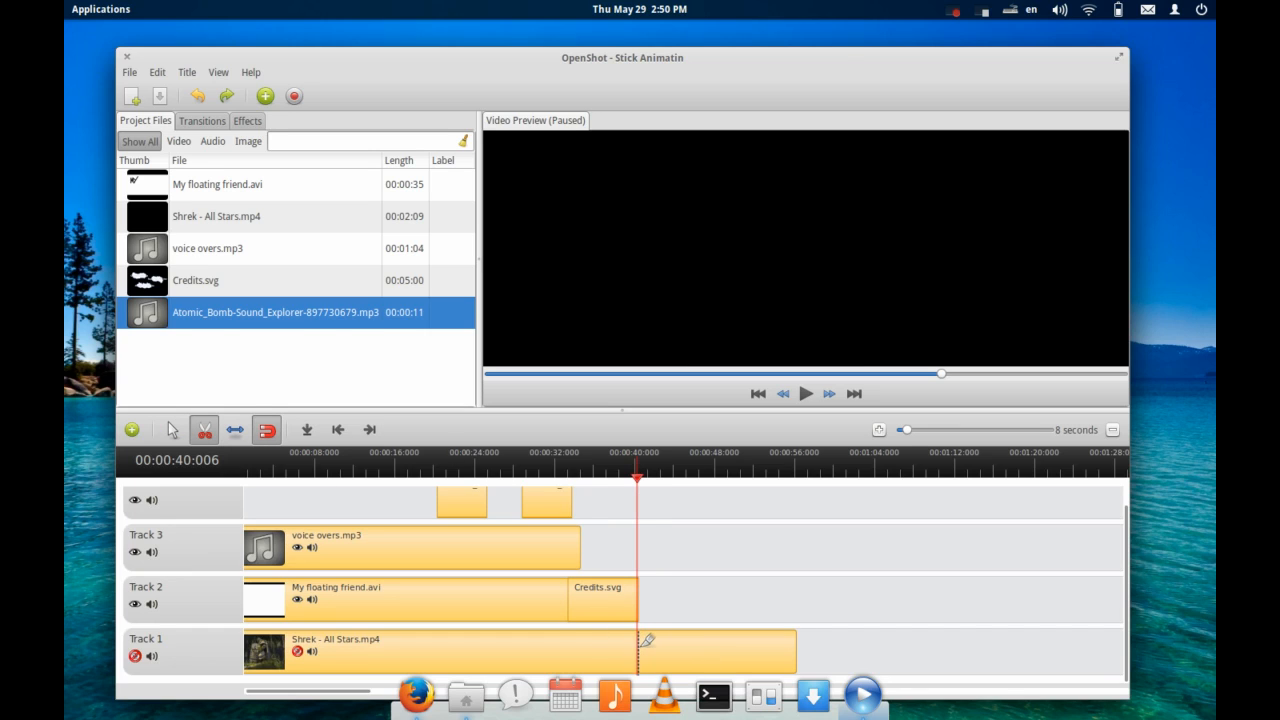
pyautogui.click(645, 640)
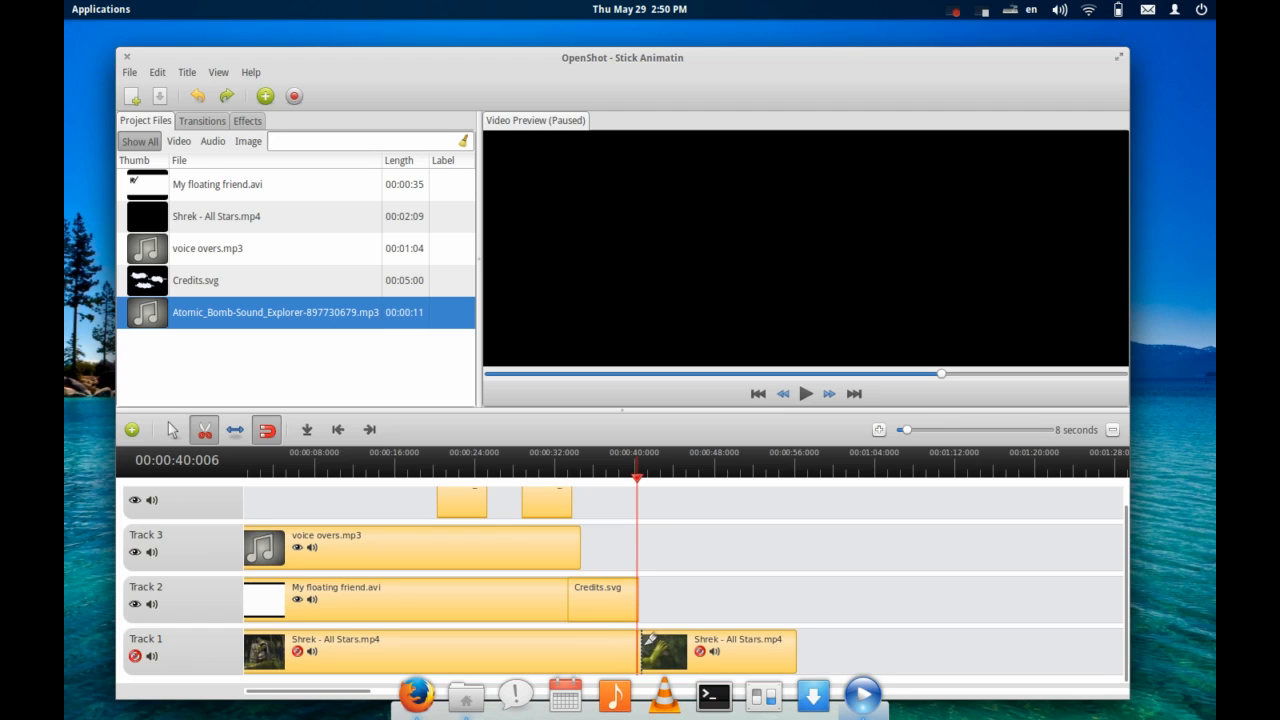
pyautogui.click(175, 430)
pyautogui.moveTo(706, 650); pyautogui.dragTo(788, 648)
pyautogui.rightClick(788, 648)
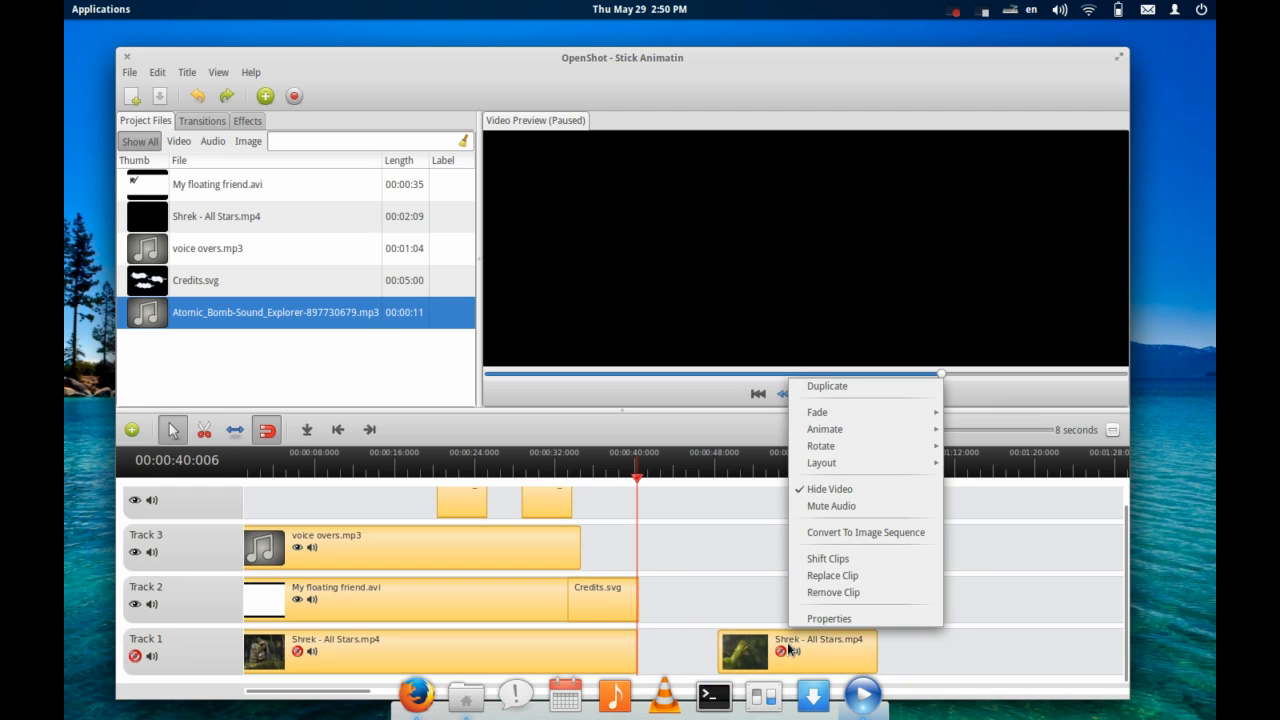
pyautogui.click(822, 592)
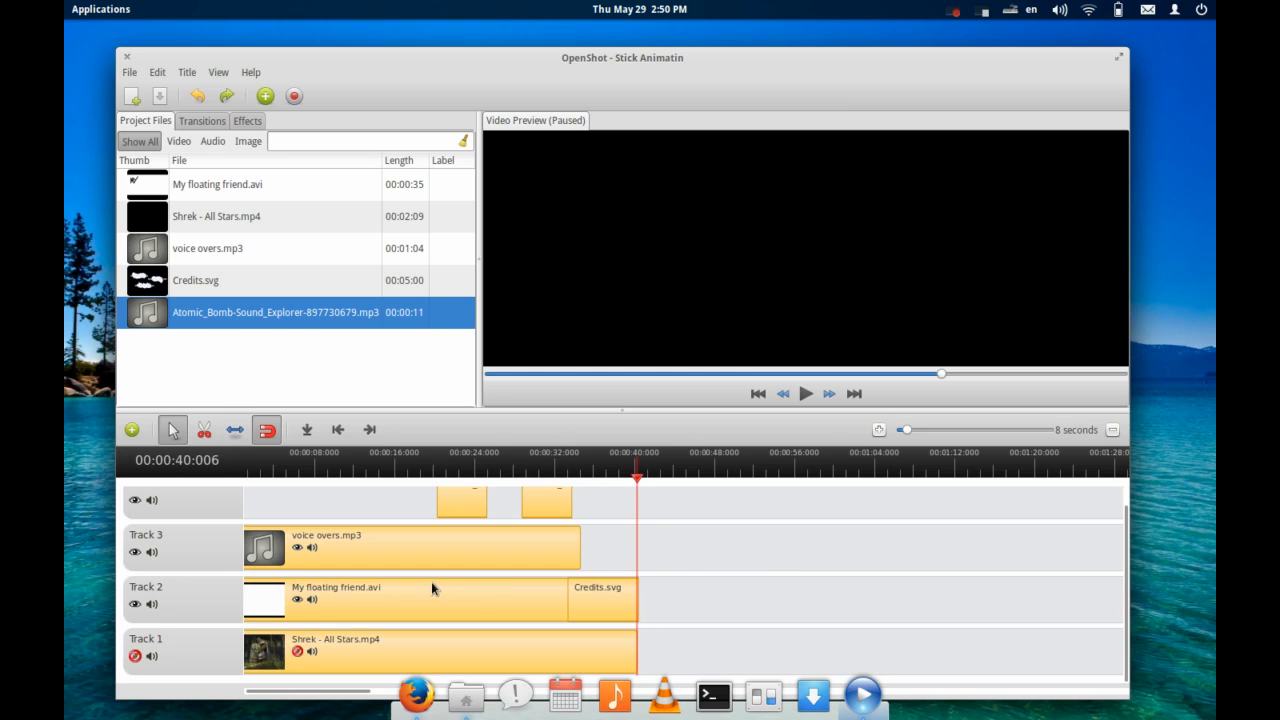
# - Export the video to the Videos folder with the All Formats profile and MP4 (h.264) as the target
pyautogui.click(307, 590)
pyautogui.moveTo(431, 75); pyautogui.dragTo(417, 69)
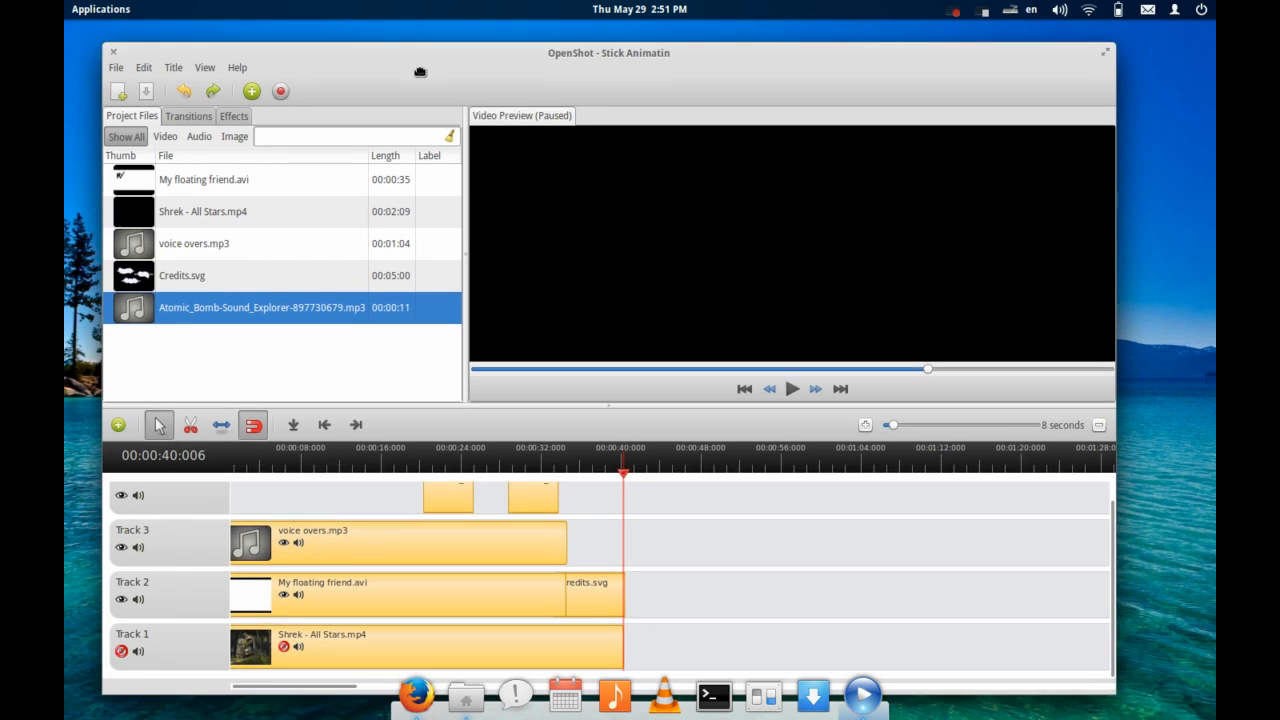
pyautogui.click(117, 67)
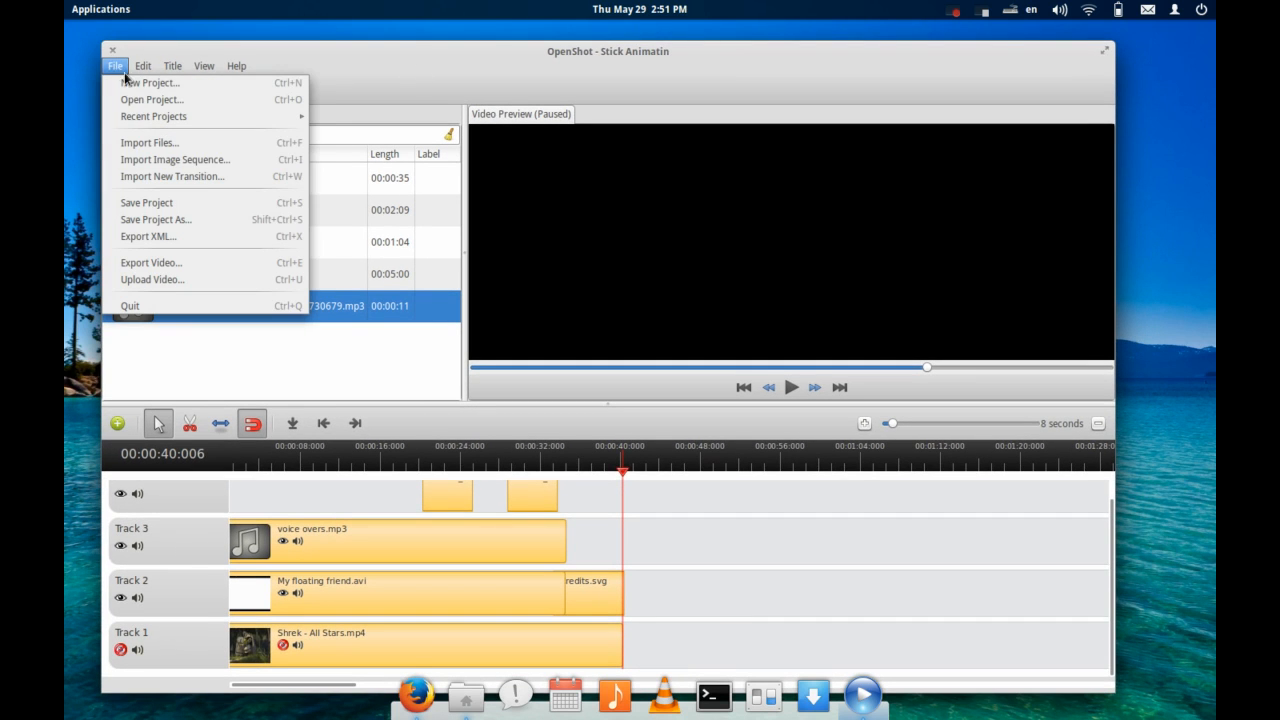
pyautogui.click(145, 272)
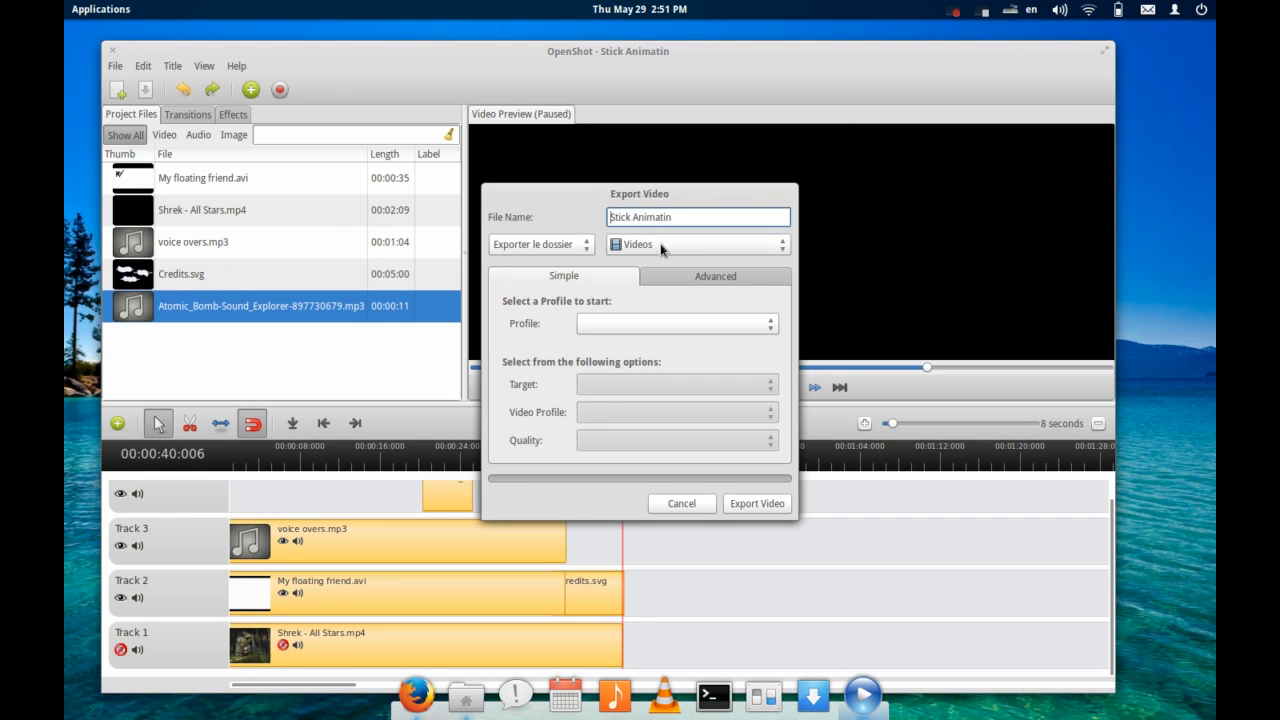
pyautogui.click(610, 324)
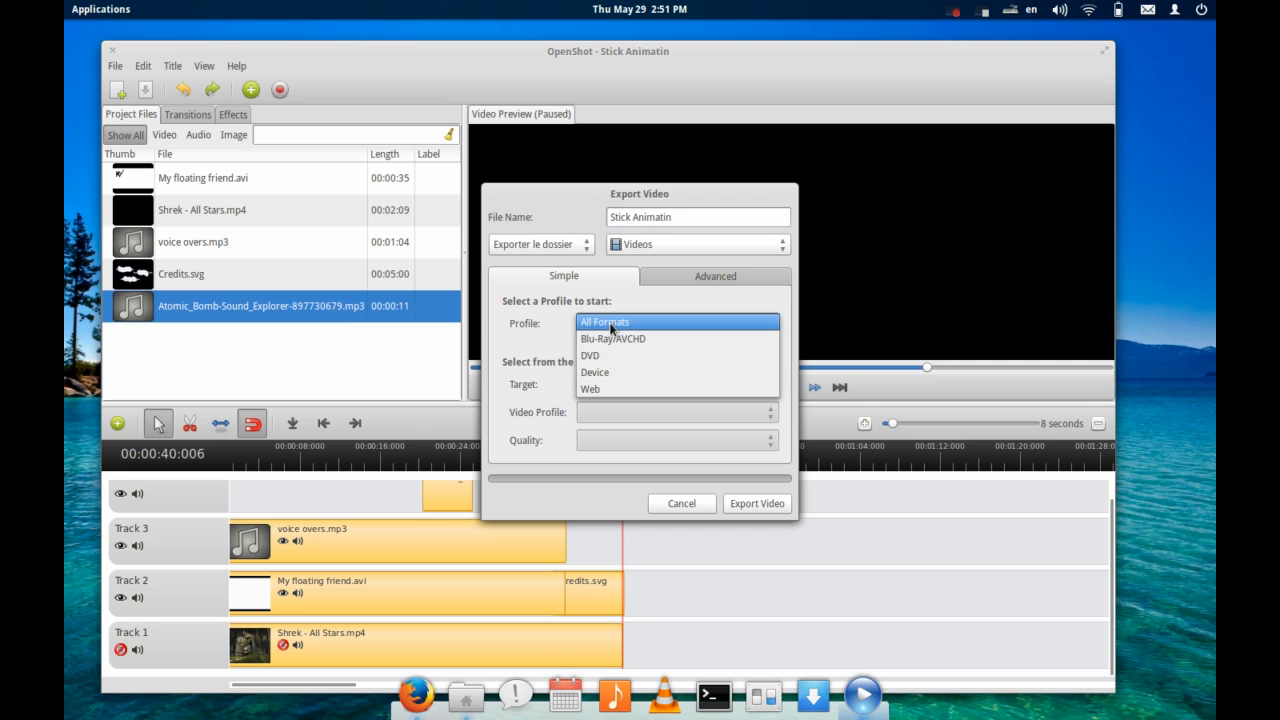
pyautogui.click(612, 324)
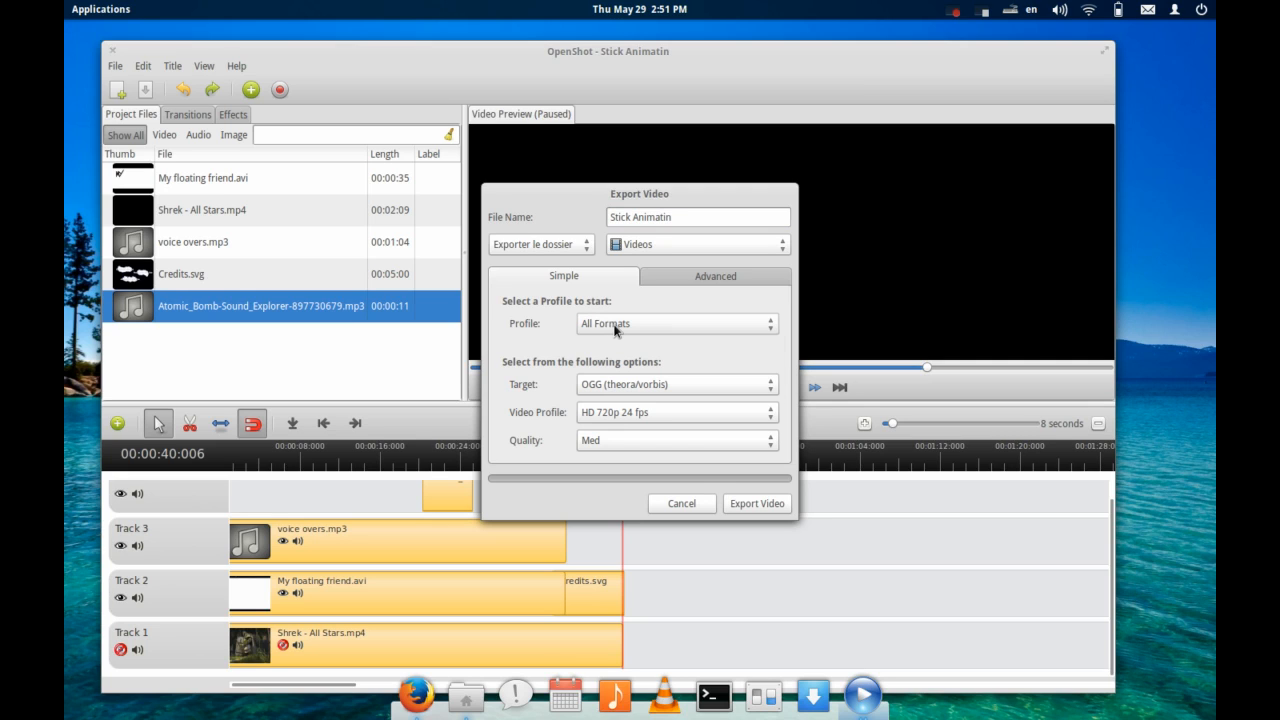
pyautogui.click(616, 383)
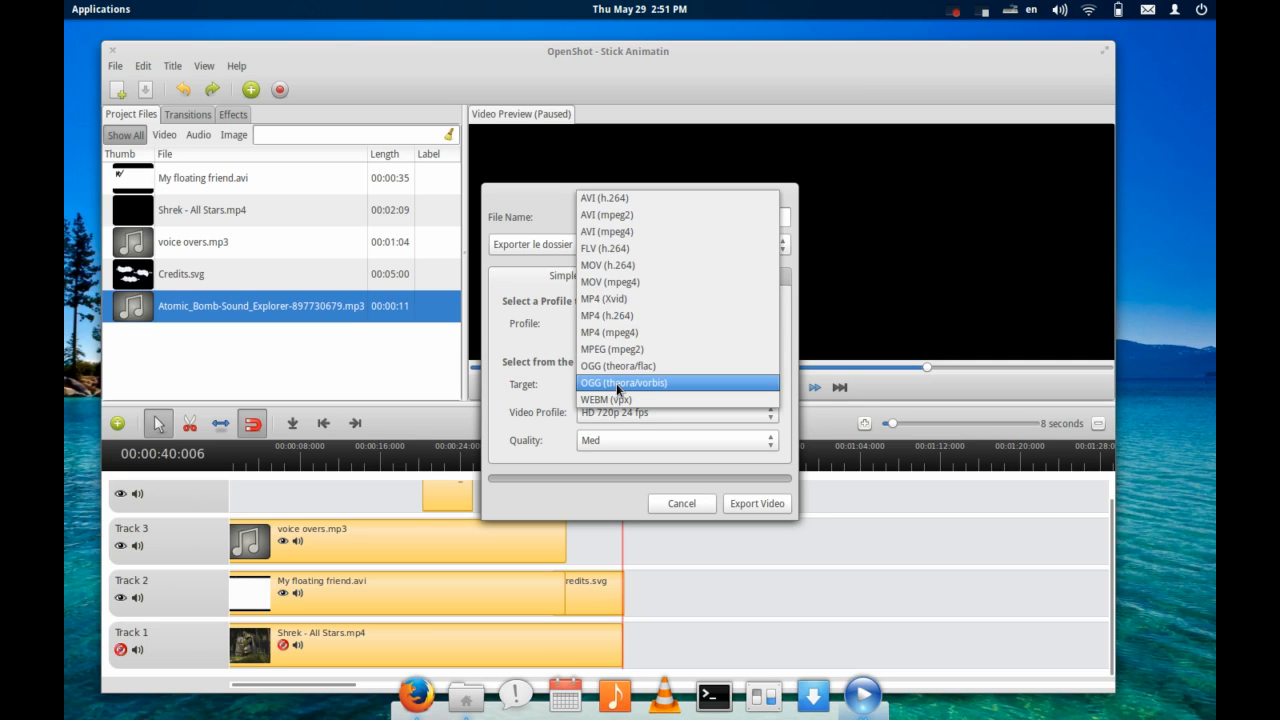
pyautogui.click(623, 320)
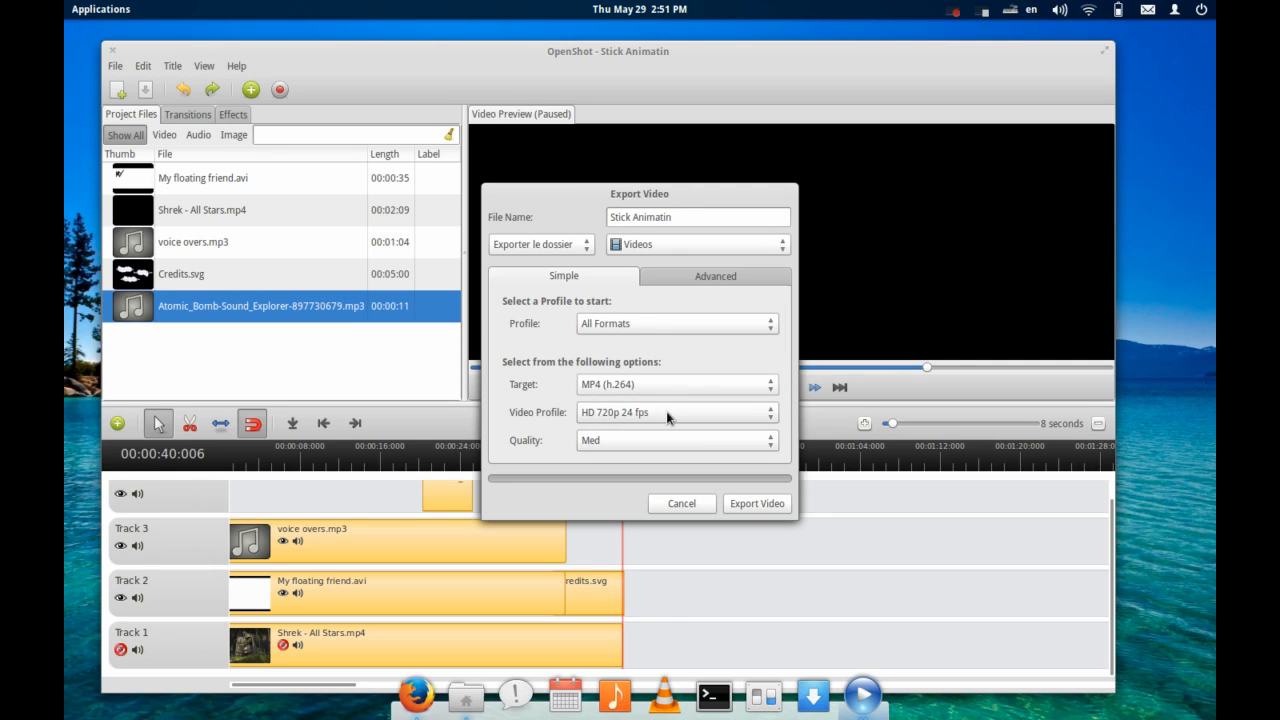
pyautogui.click(753, 504)
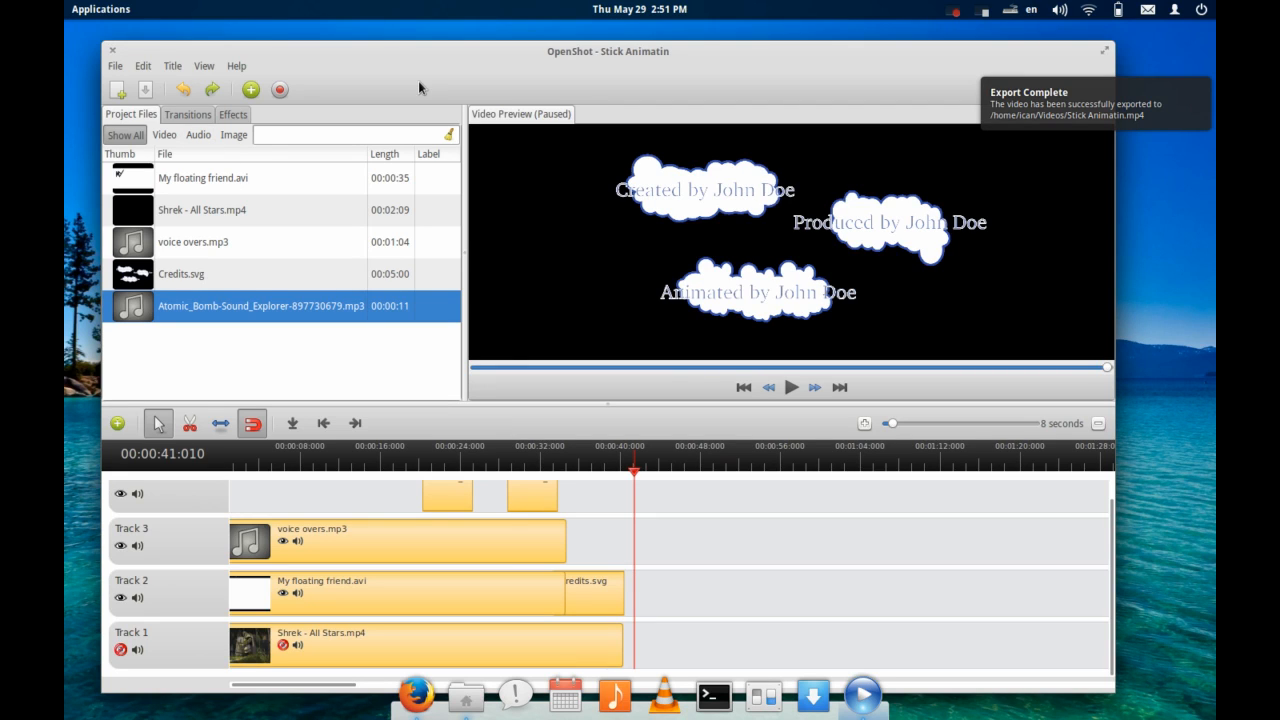
# - Quit OpenShot, saving the changes to the Stick Animatin project
pyautogui.click(116, 67)
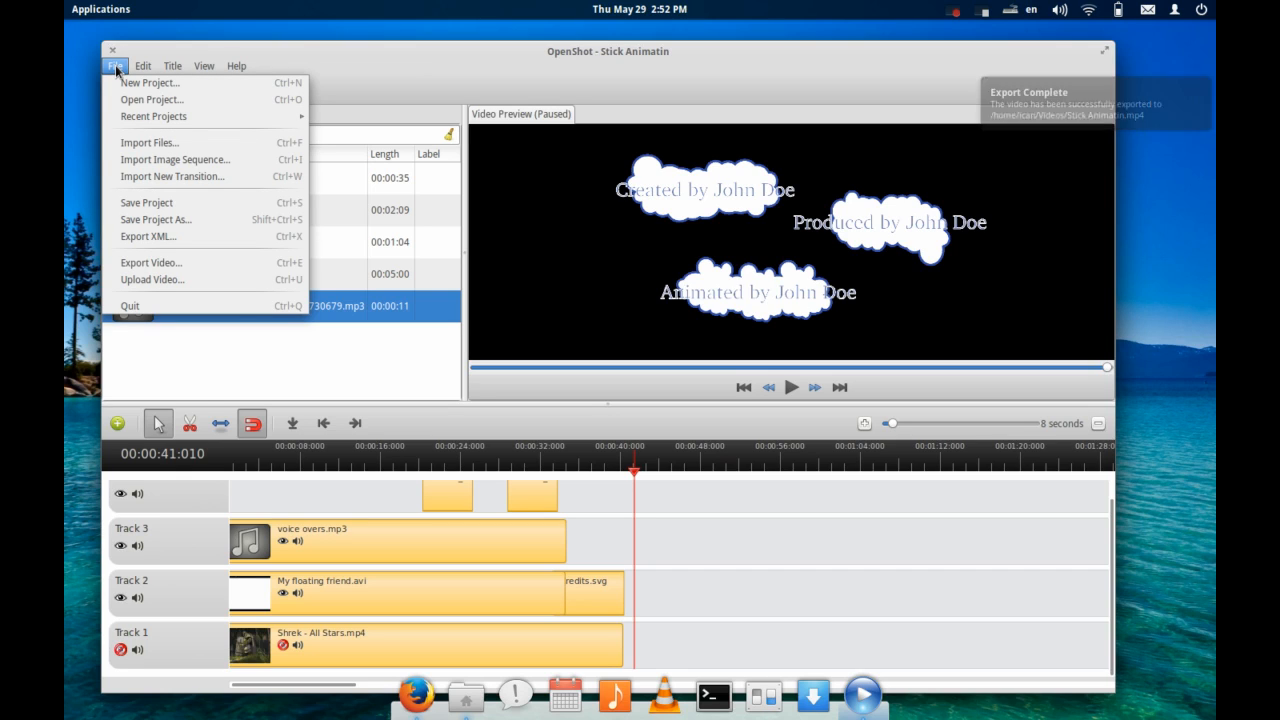
pyautogui.click(127, 313)
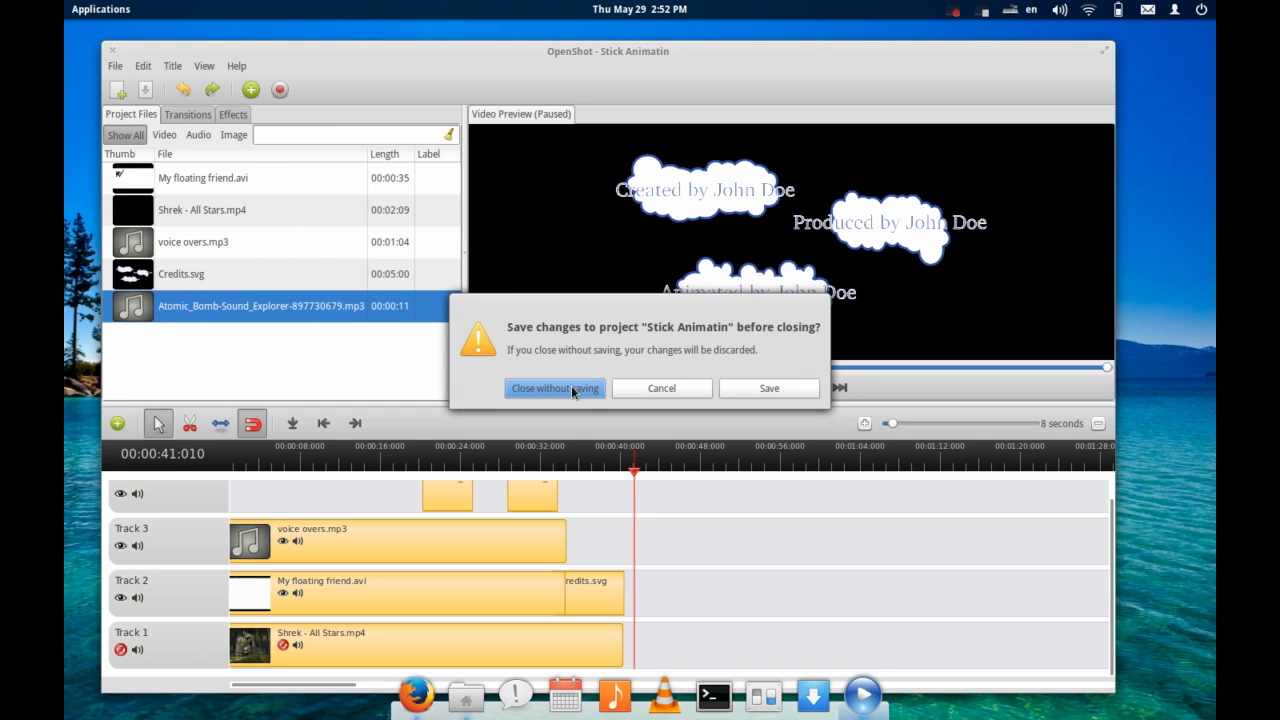
pyautogui.click(747, 390)
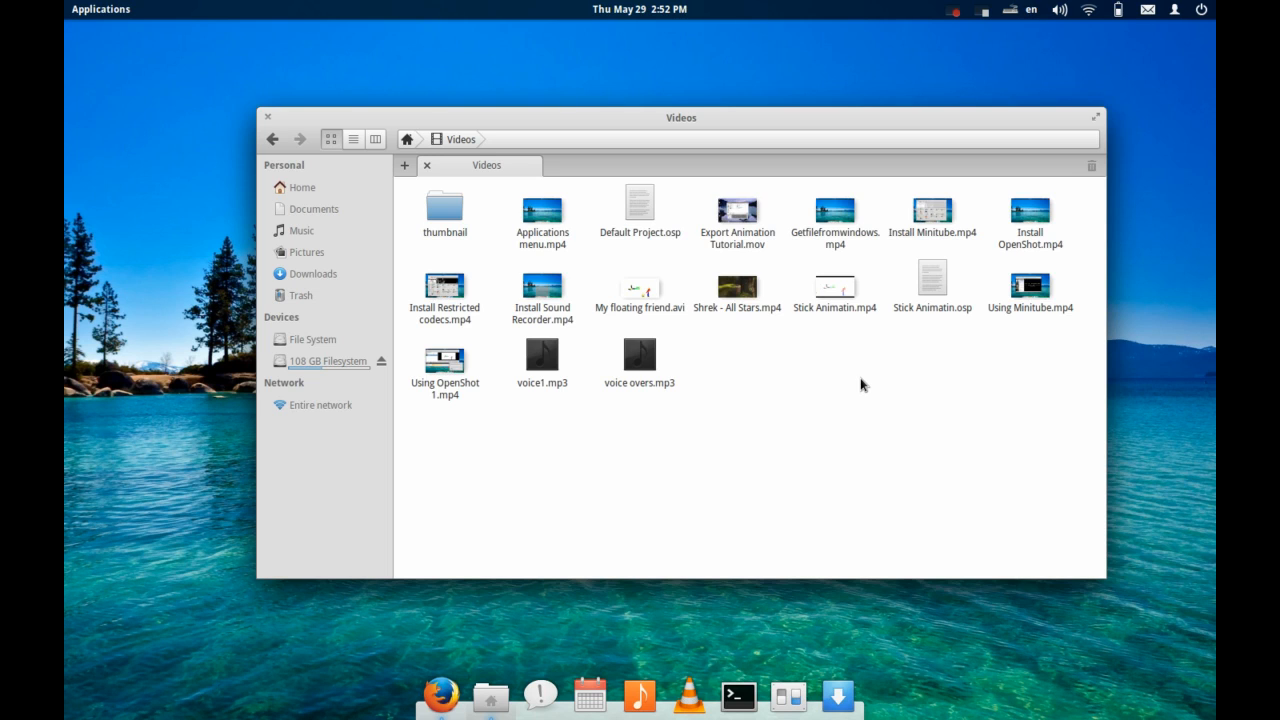
# - Play the exported Stick Animatin.mp4 from the Videos folder in VLC, and close the player after checking it
pyautogui.moveTo(845, 295); pyautogui.dragTo(845, 297)
pyautogui.click(845, 297)
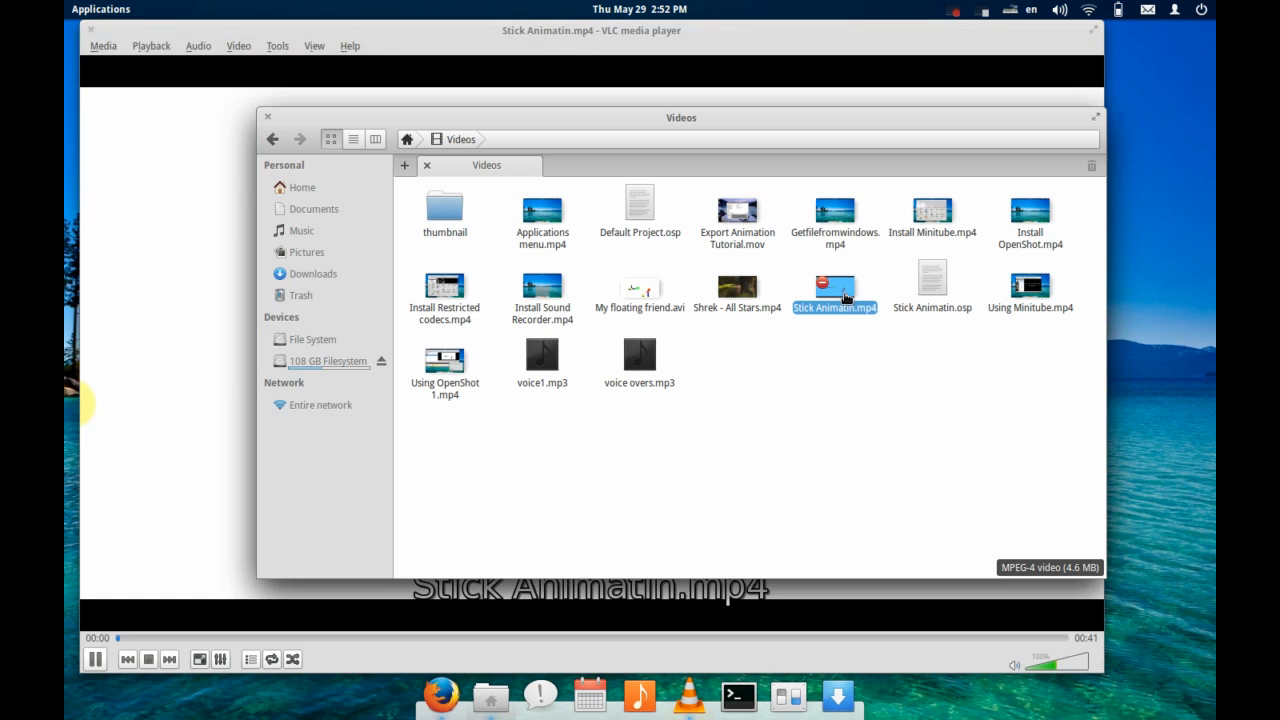
pyautogui.doubleClick(635, 120)
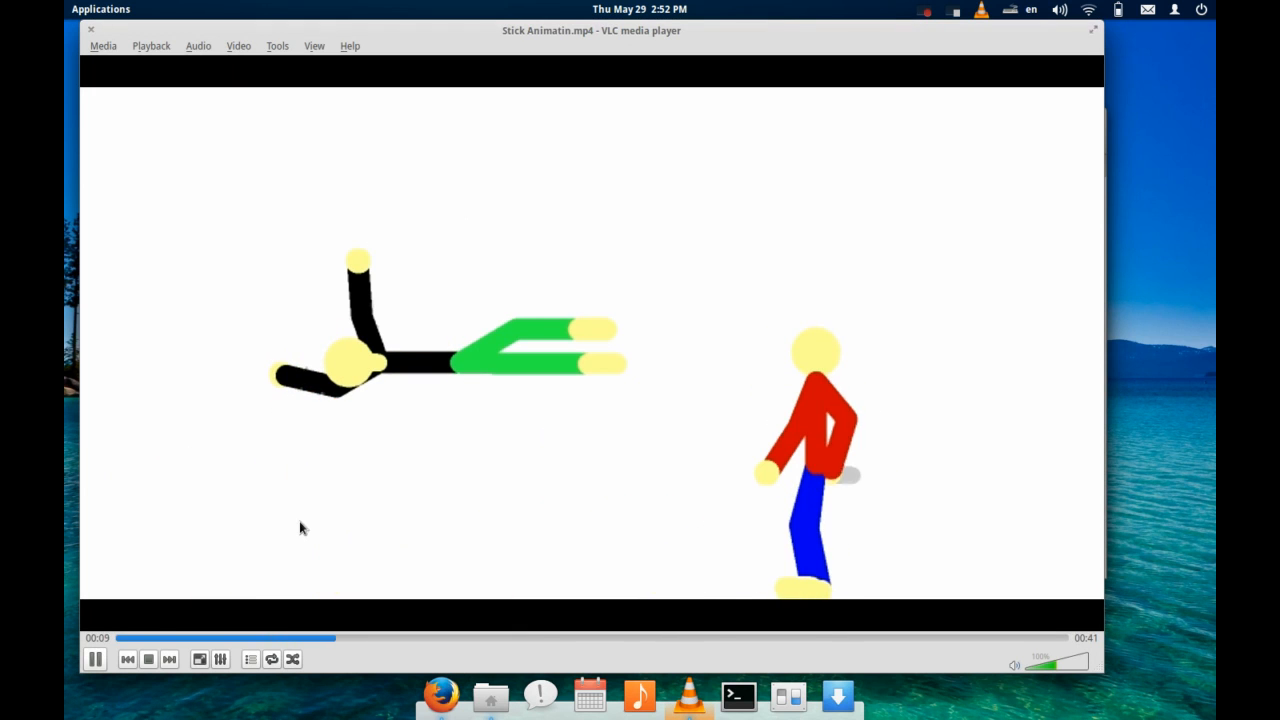
pyautogui.click(148, 659)
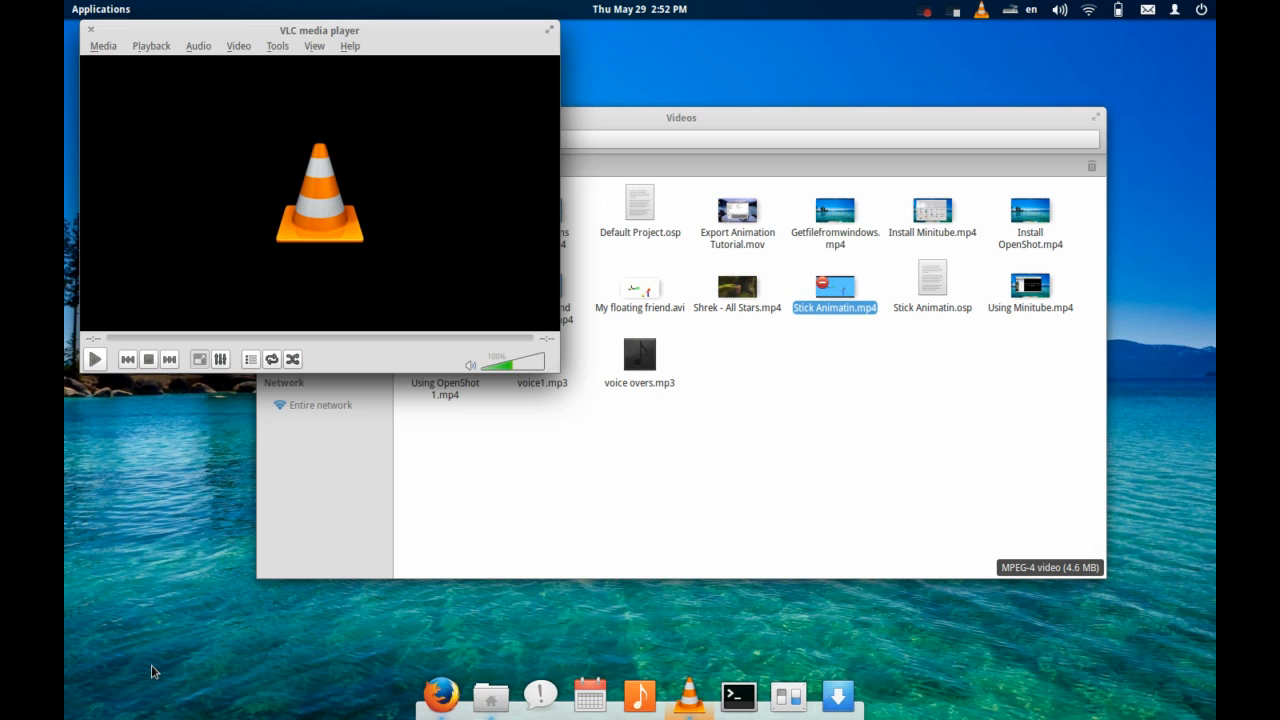
pyautogui.click(90, 29)
pyautogui.moveTo(848, 289)
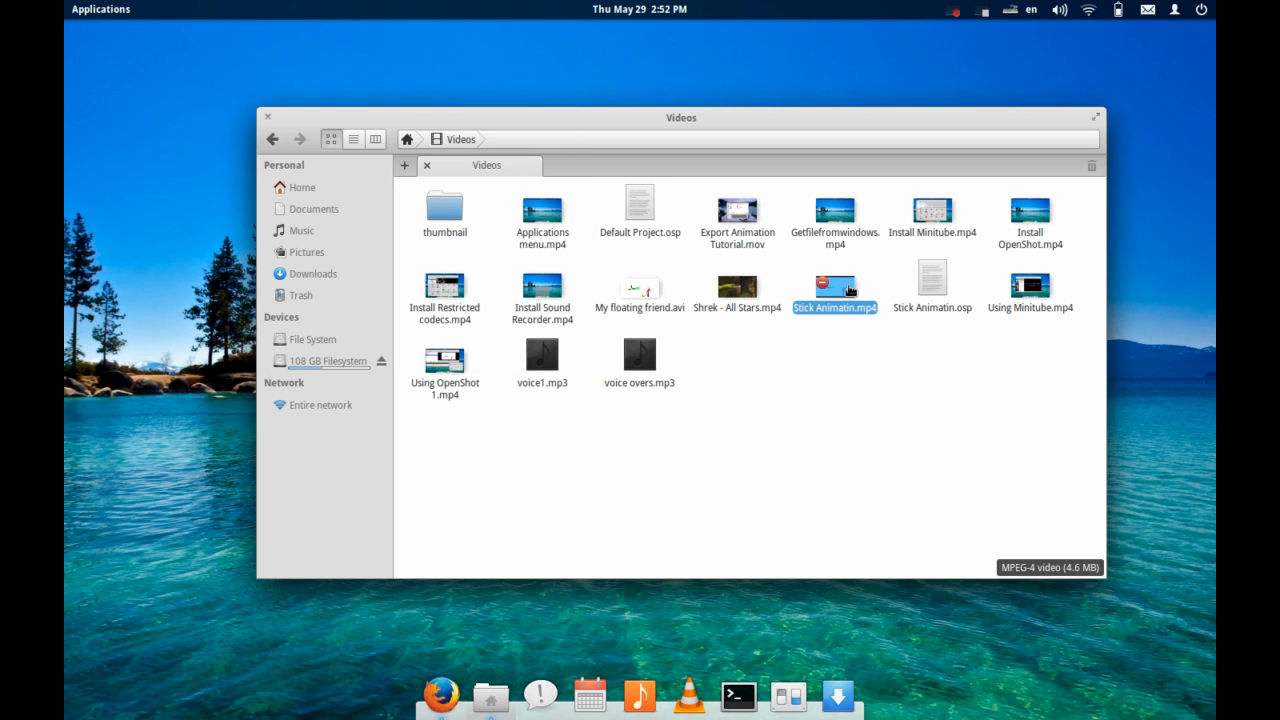